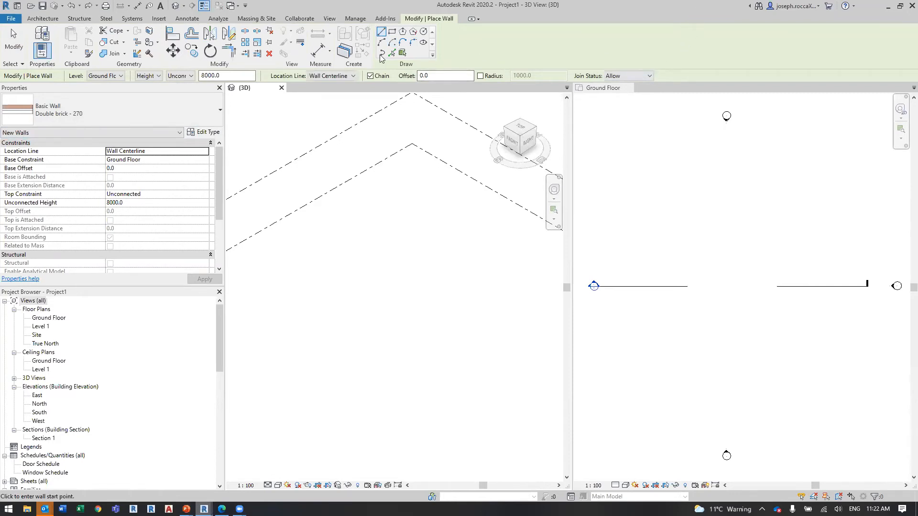
Leave wall placement and create a Generic 150mm rectangular floor about 24000 by 22000 mm on the Ground Floor plan.
double_click(694, 8)
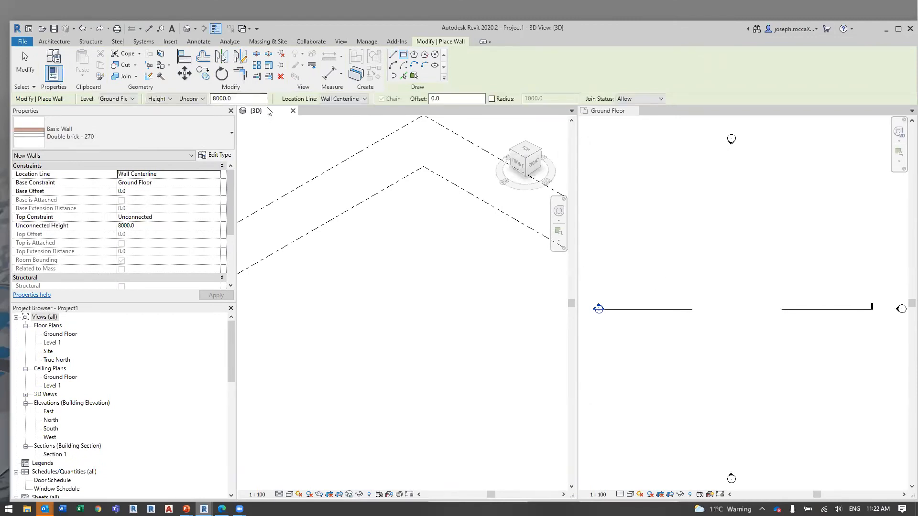
key(Escape)
key(Escape)
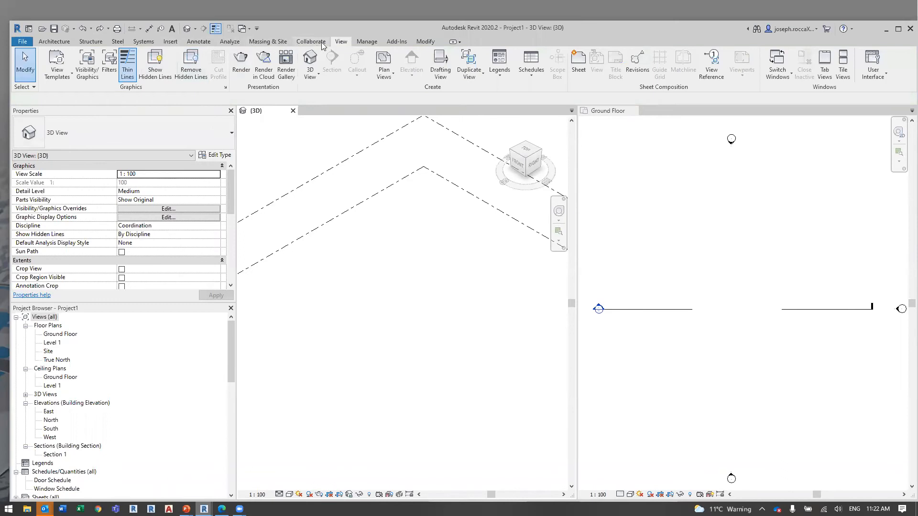
click(54, 42)
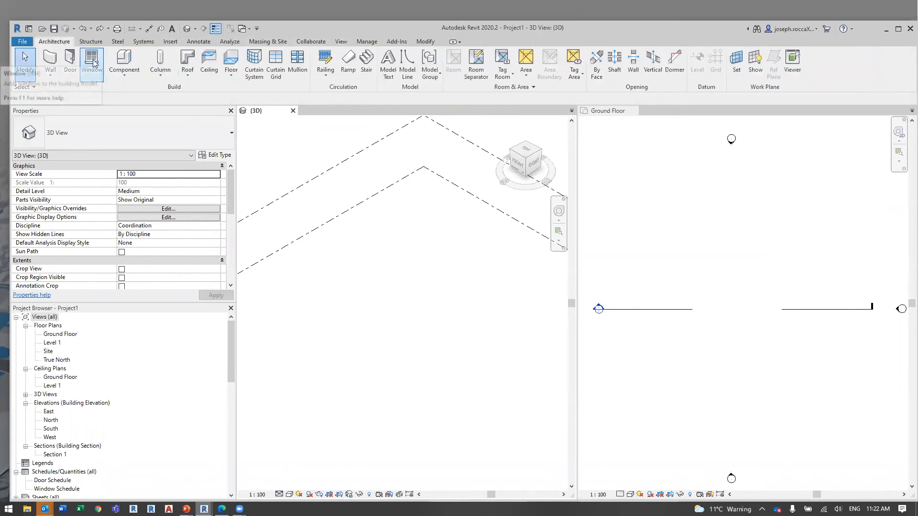
click(231, 60)
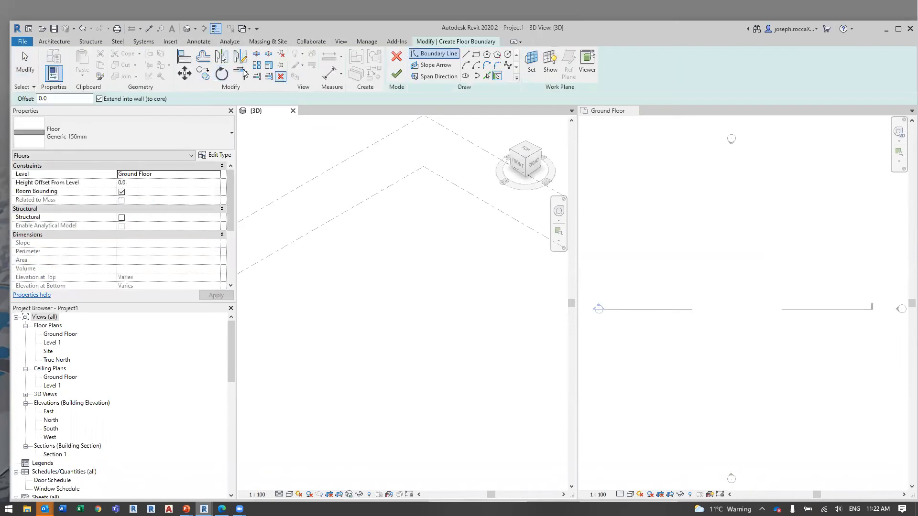
click(477, 56)
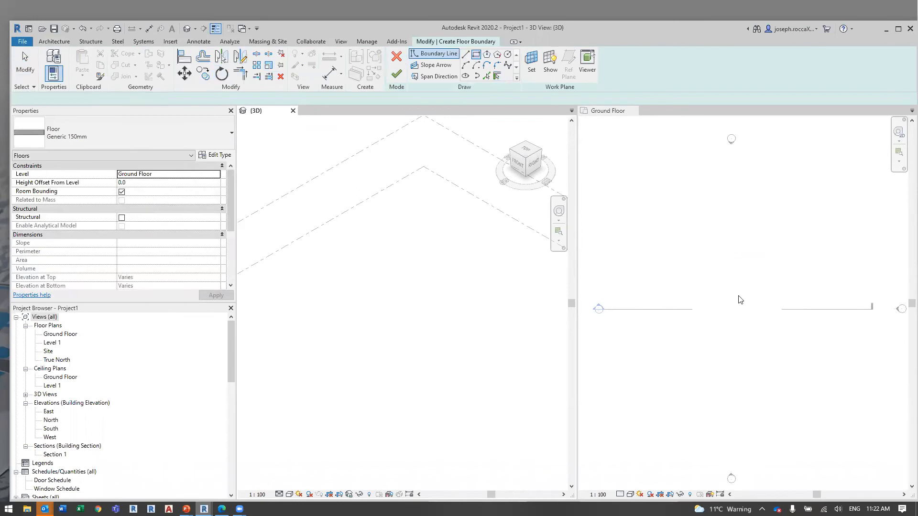
click(673, 255)
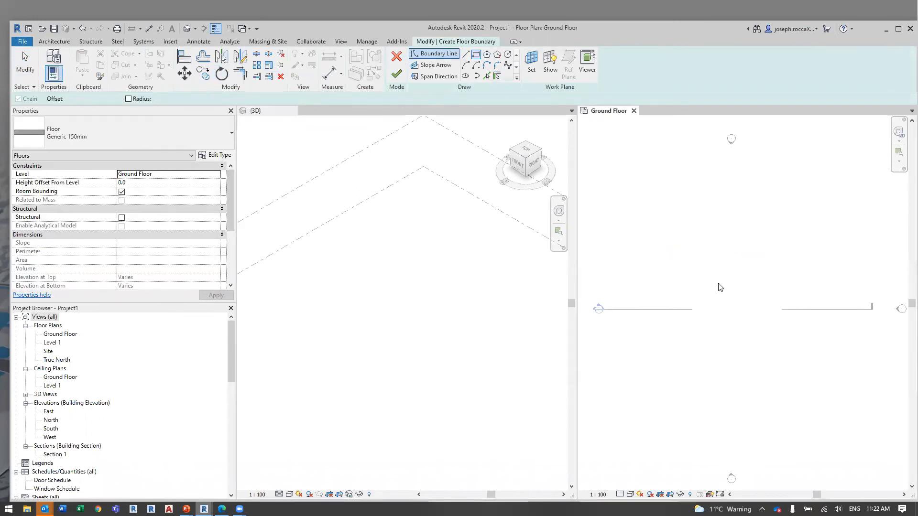
click(650, 248)
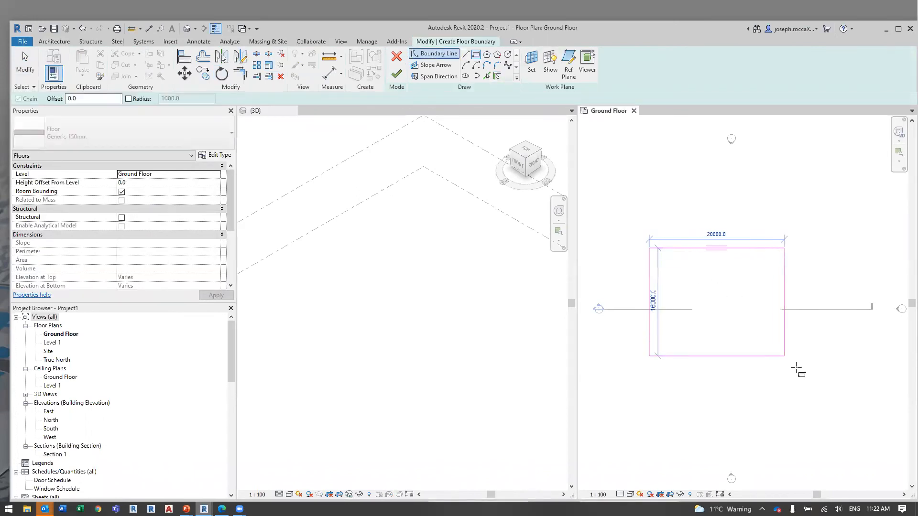
click(811, 396)
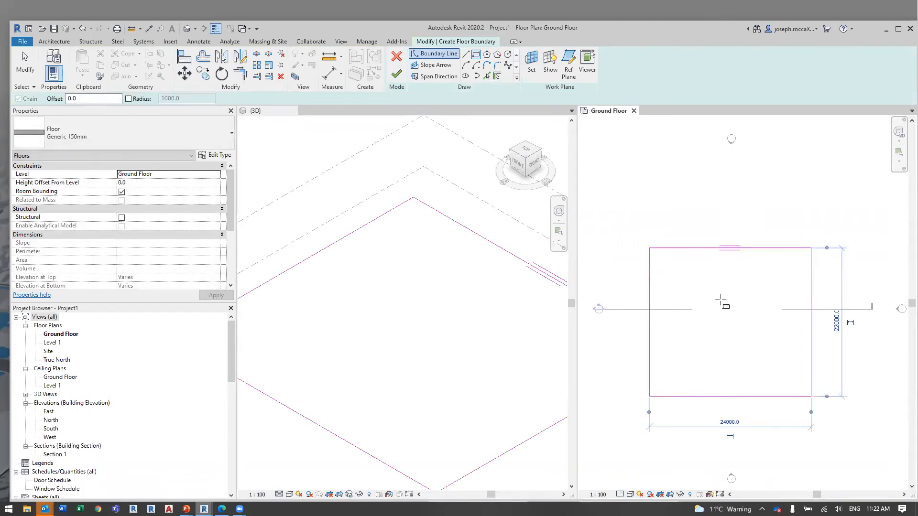
scroll(721, 301, down, 1)
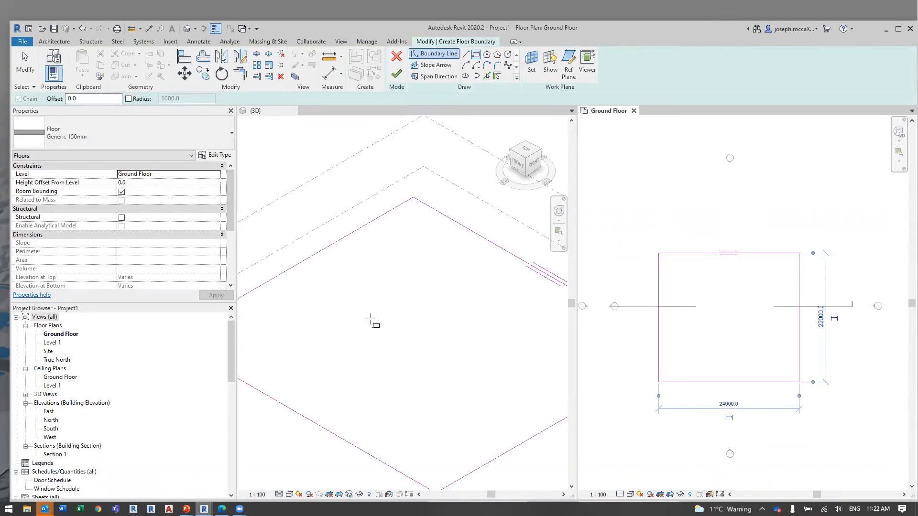
click(397, 75)
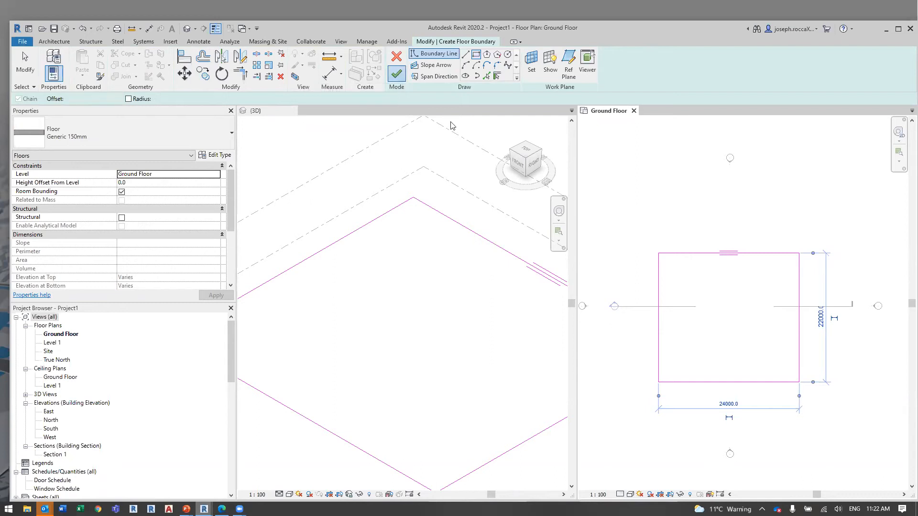
click(672, 327)
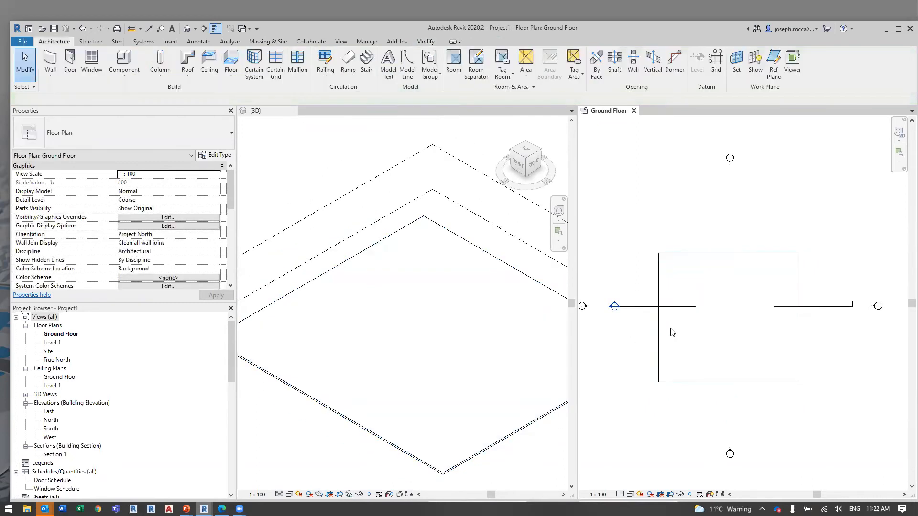
Edit the floor boundary by moving both vertical edges inward so the floor is about 18000 mm wide.
click(658, 335)
double_click(657, 335)
drag(658, 328, 682, 327)
click(799, 331)
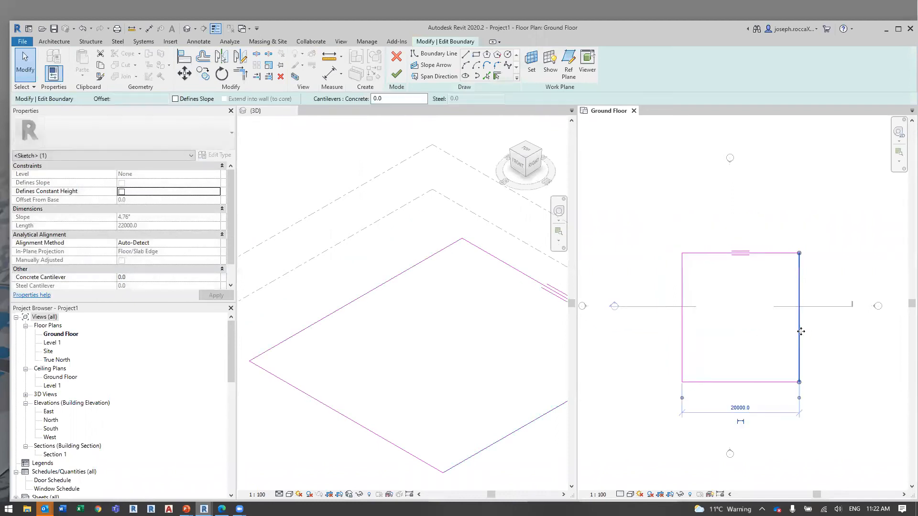
drag(788, 332, 788, 332)
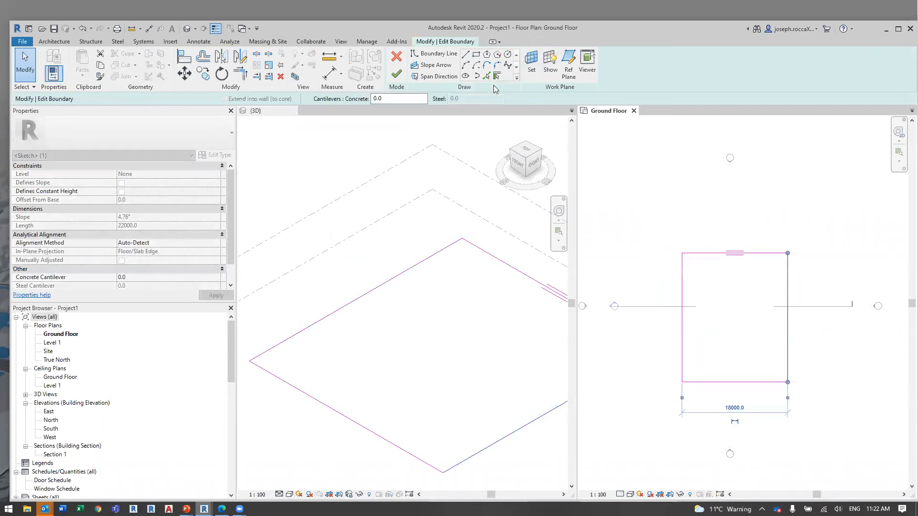
click(391, 76)
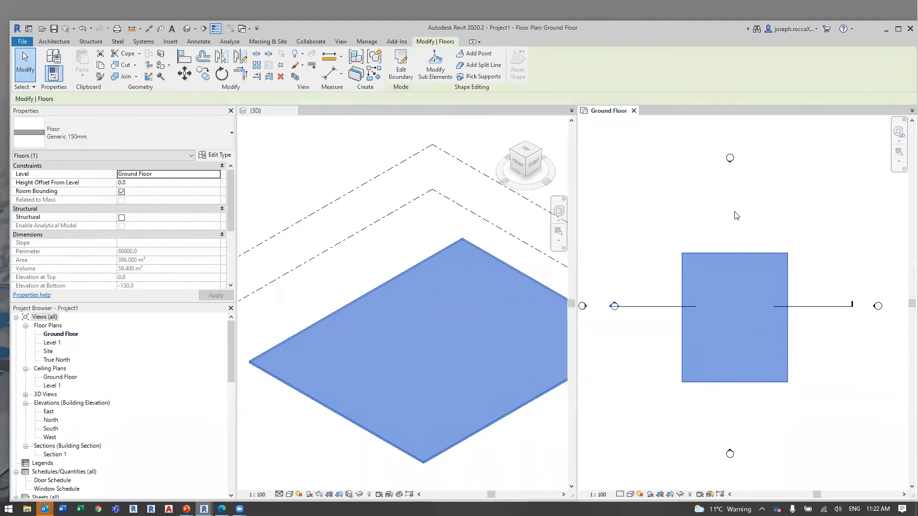
Start a Double brick - 270 wall with its location line set to Finish Face: Exterior.
click(60, 43)
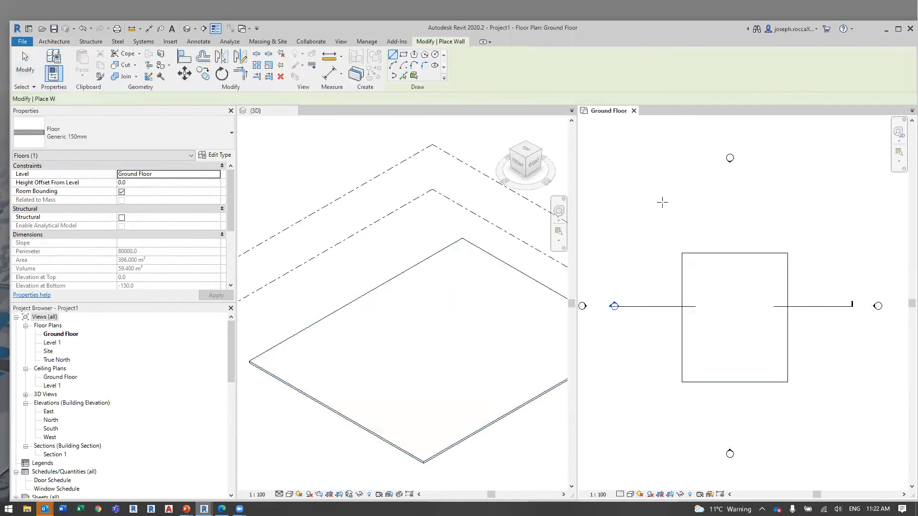
middle_drag(670, 211, 627, 181)
scroll(689, 225, up, 3)
scroll(689, 225, up, 2)
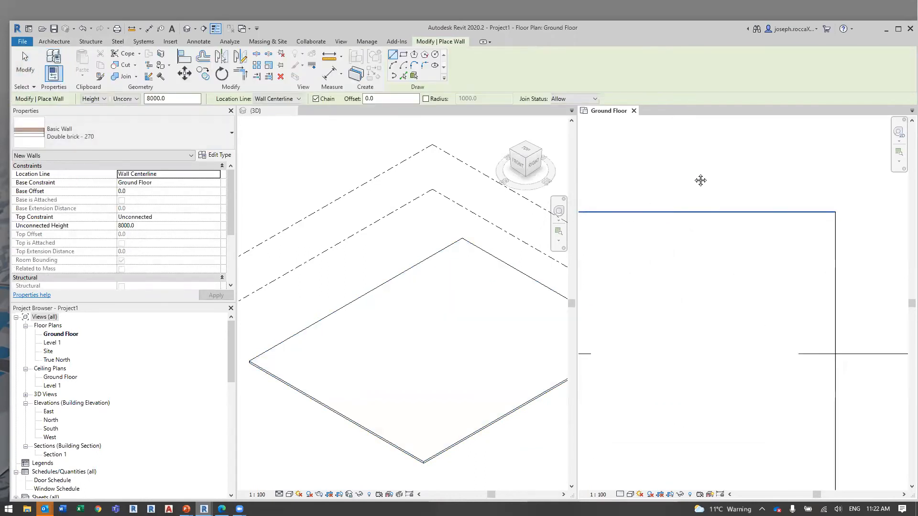
click(212, 175)
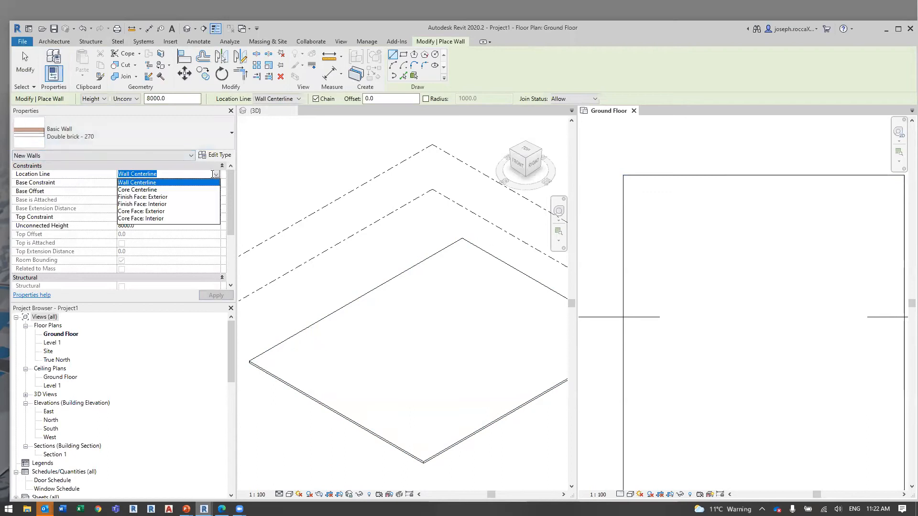
click(156, 197)
Draw a closed chain of 8000 mm high walls along all four edges of the floor, then leave wall placement.
middle_drag(699, 174, 717, 201)
scroll(634, 193, up, 2)
click(627, 201)
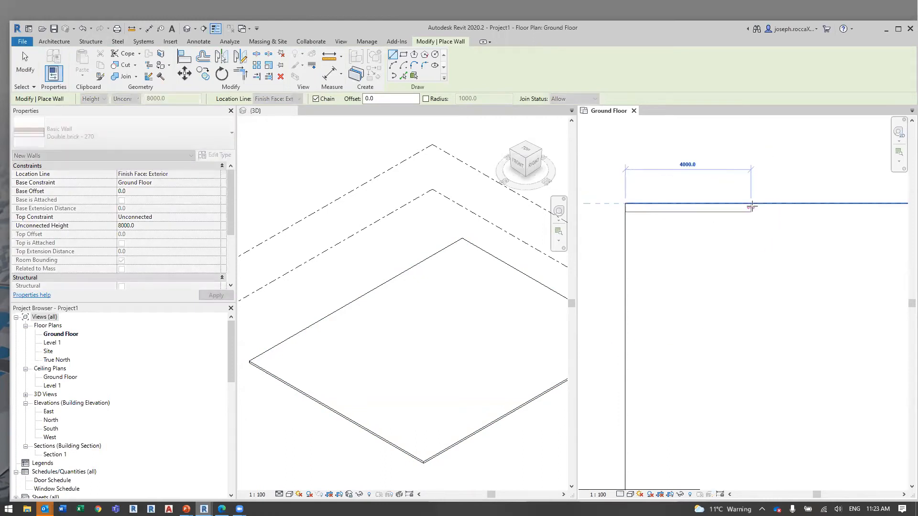
click(773, 181)
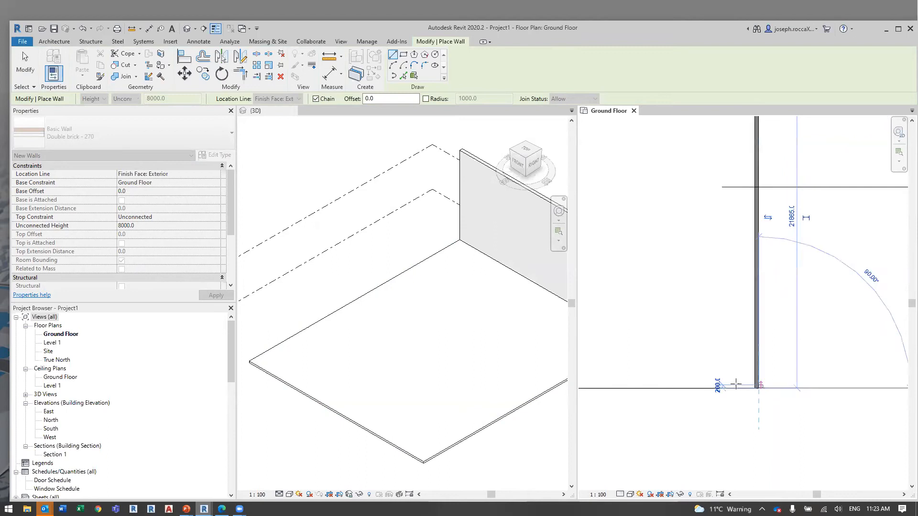
click(667, 383)
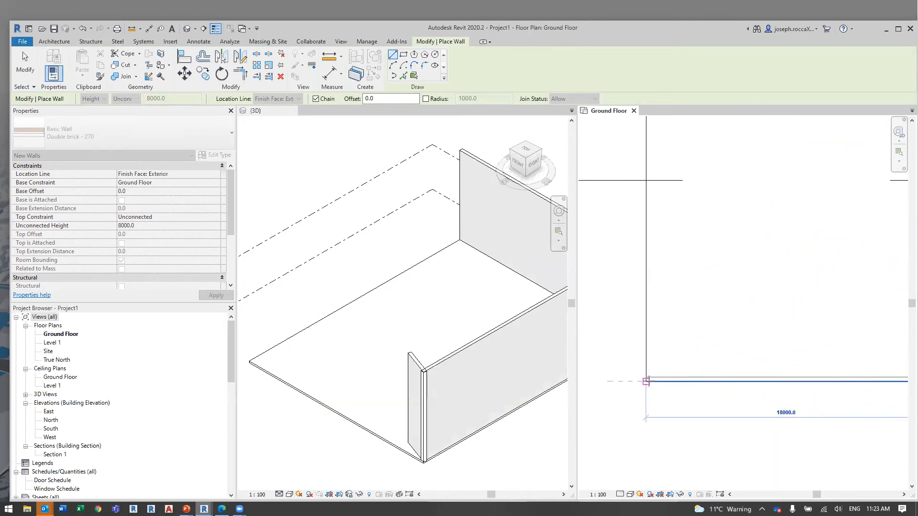
click(646, 382)
click(650, 172)
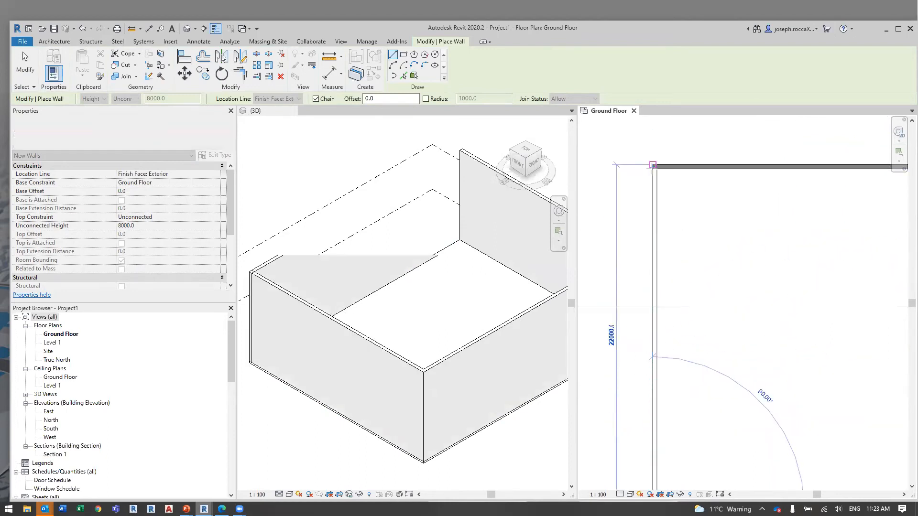
scroll(676, 236, down, 3)
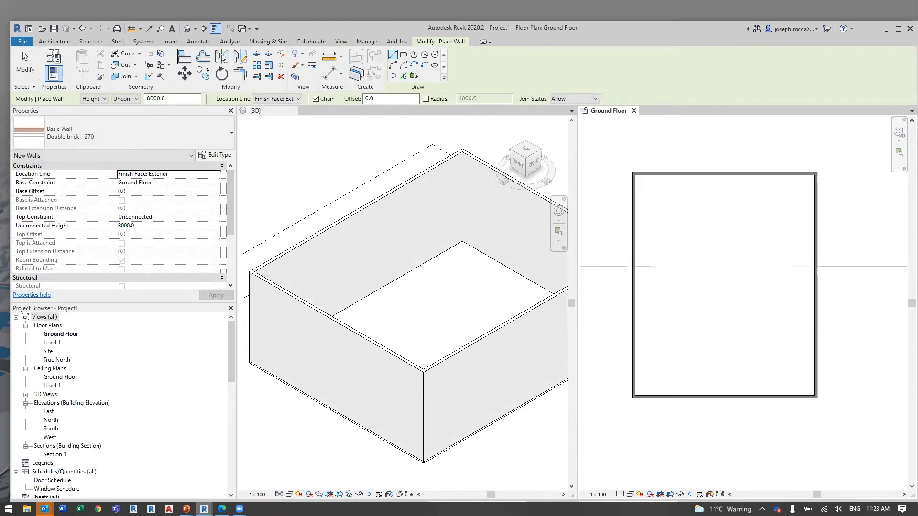
key(Escape)
key(Escape)
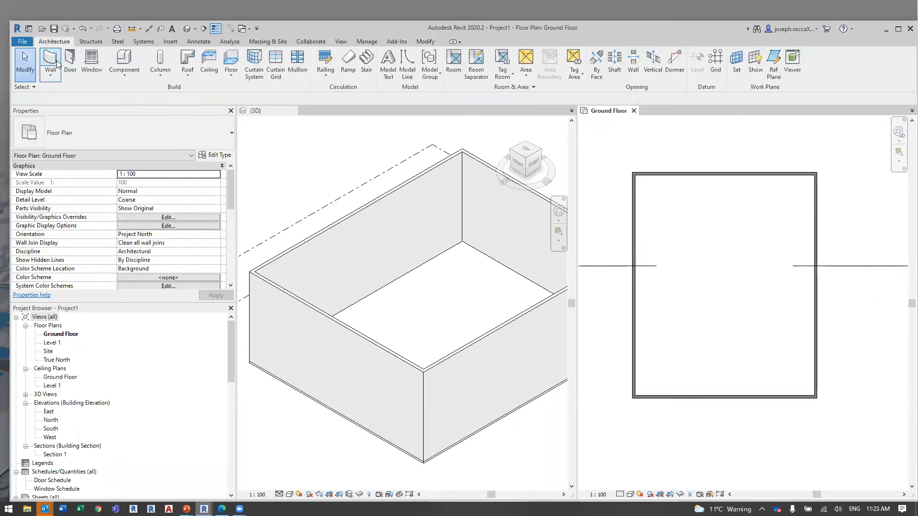
Place an M_Single-Flush 0813 x 2134mm door at the middle of the lower wall in the plan.
click(76, 63)
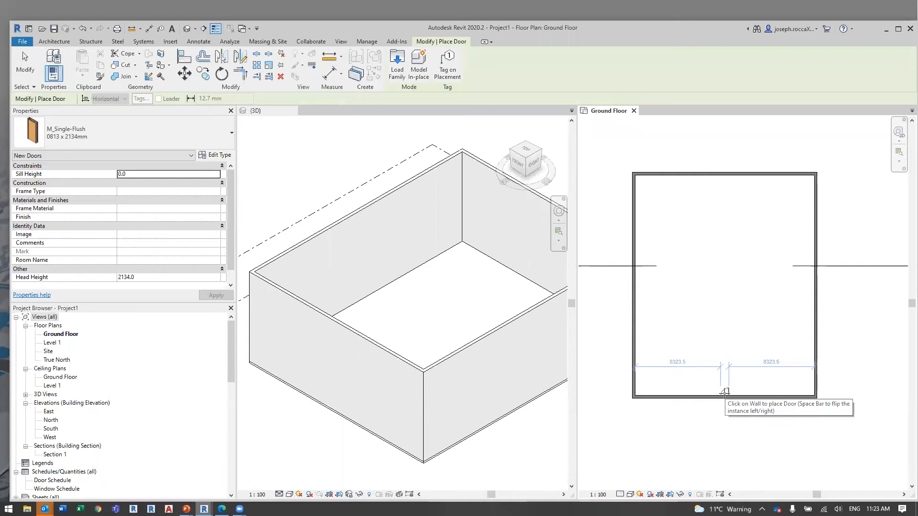
click(723, 392)
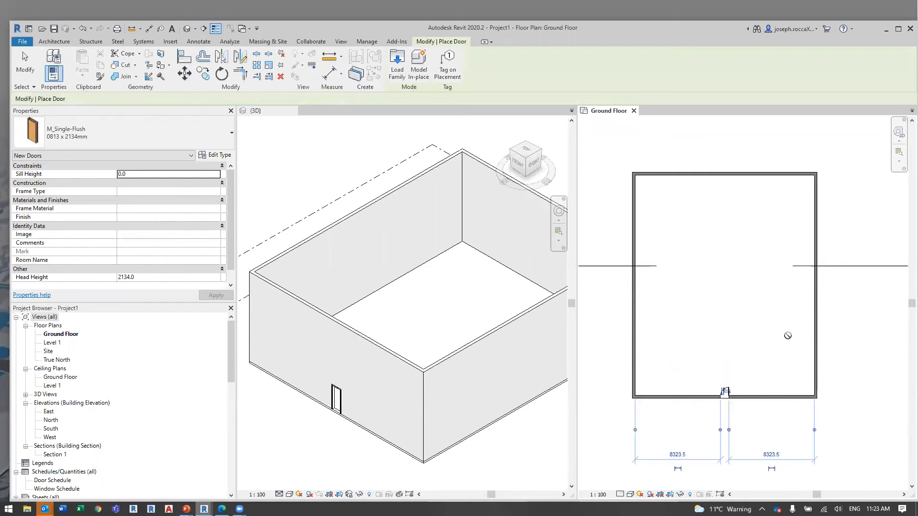
key(Escape)
Move the two long side walls inward to narrow the building to about 9540 mm across its outer faces.
click(814, 327)
drag(815, 327, 778, 340)
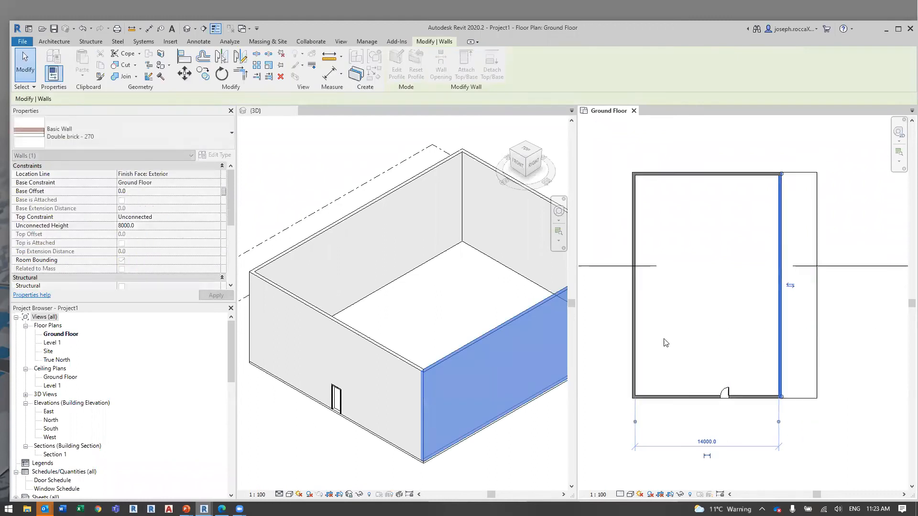
click(634, 340)
drag(634, 340, 683, 330)
Edit the floor boundary so its side edges match the moved walls and its upper edge sits on the section line.
double_click(632, 322)
click(632, 329)
click(817, 333)
drag(817, 333, 782, 334)
click(752, 173)
drag(752, 175, 756, 266)
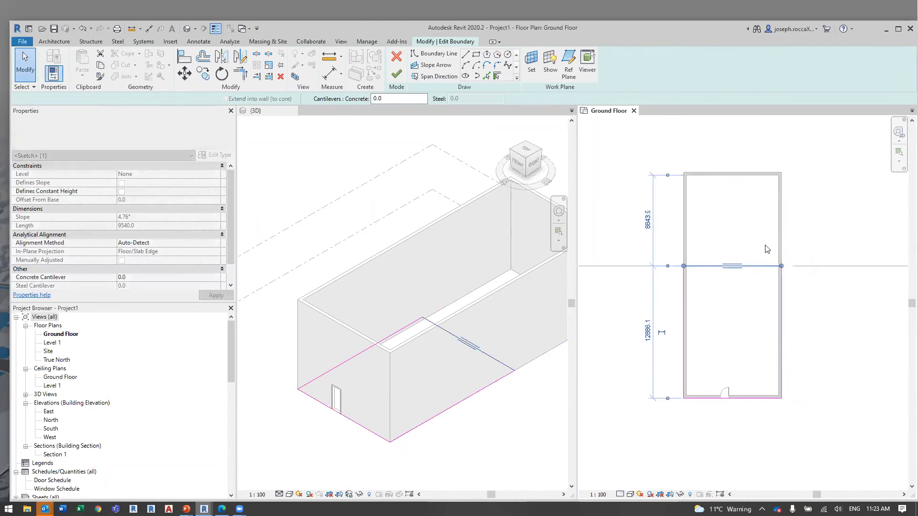
click(765, 249)
click(399, 76)
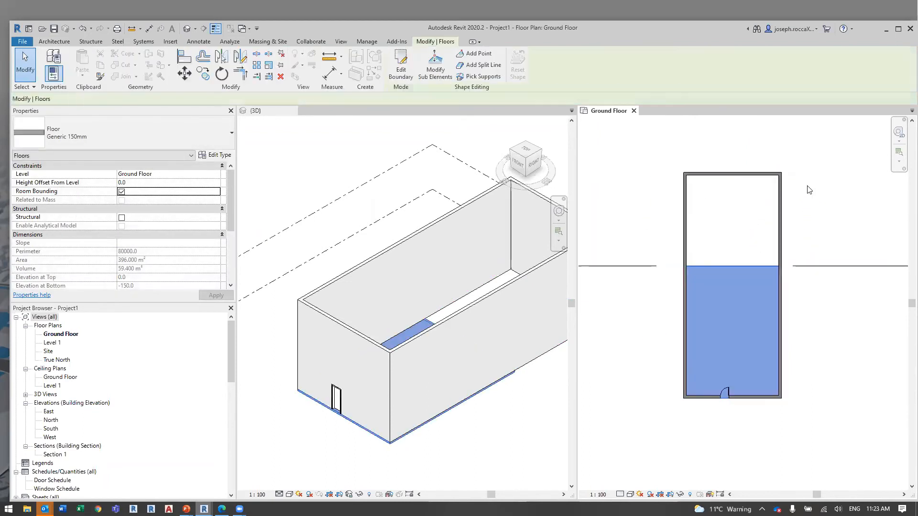
Move the upper wall in the plan down to the floor's shortened edge at the section line.
click(809, 187)
click(754, 173)
drag(754, 174, 766, 269)
key(Escape)
scroll(768, 266, up, 3)
scroll(757, 269, down, 1)
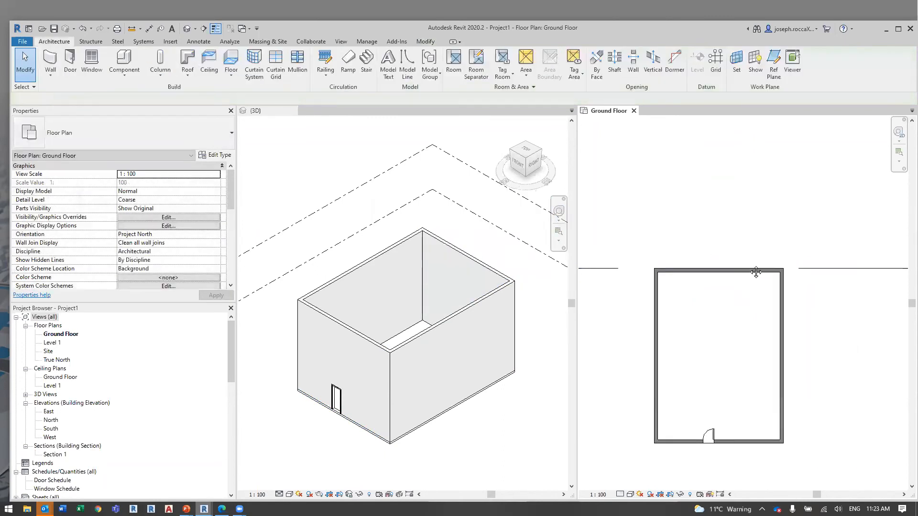
middle_drag(756, 270, 764, 240)
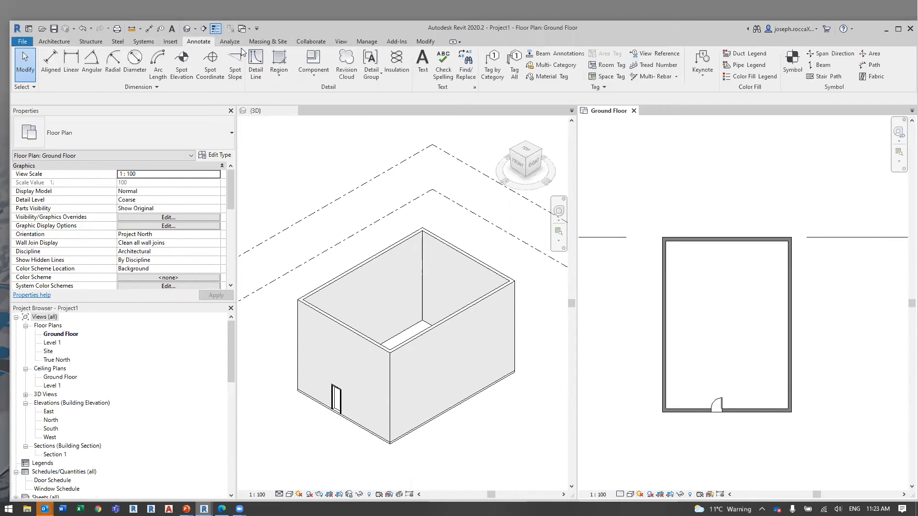
Add an aligned dimension string from one side wall through the door's centre to the other, and make its segments equal.
click(50, 62)
scroll(637, 311, up, 2)
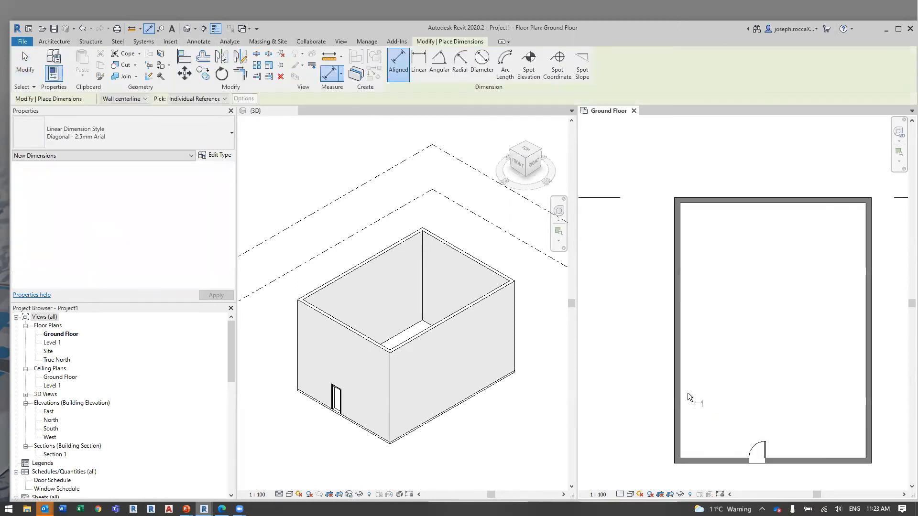
click(684, 391)
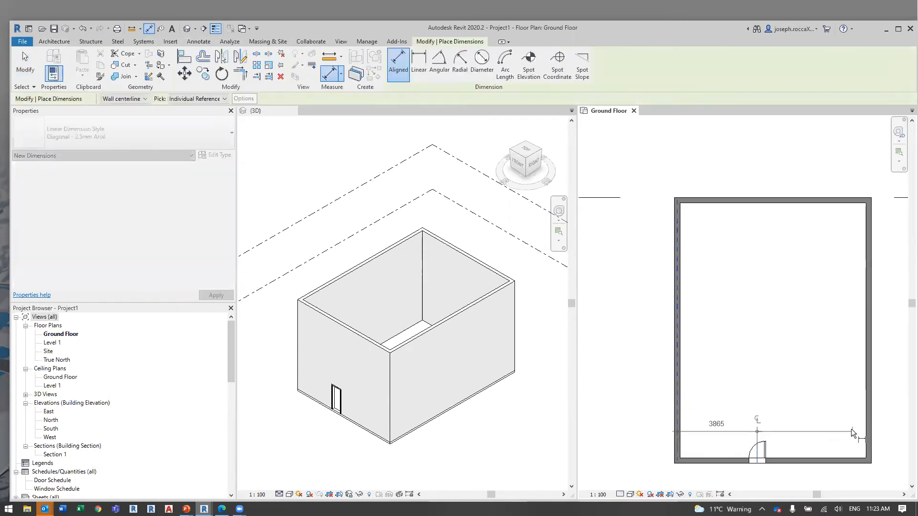
middle_drag(851, 429, 838, 389)
click(846, 389)
click(808, 313)
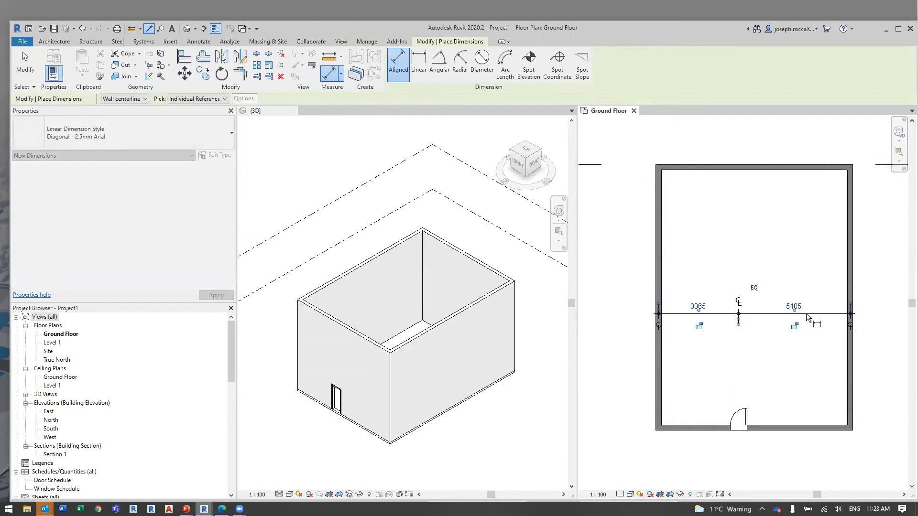
click(755, 289)
key(Escape)
key(Escape)
Delete the equality dimension across the door and unconstrain the elements.
click(769, 314)
key(Delete)
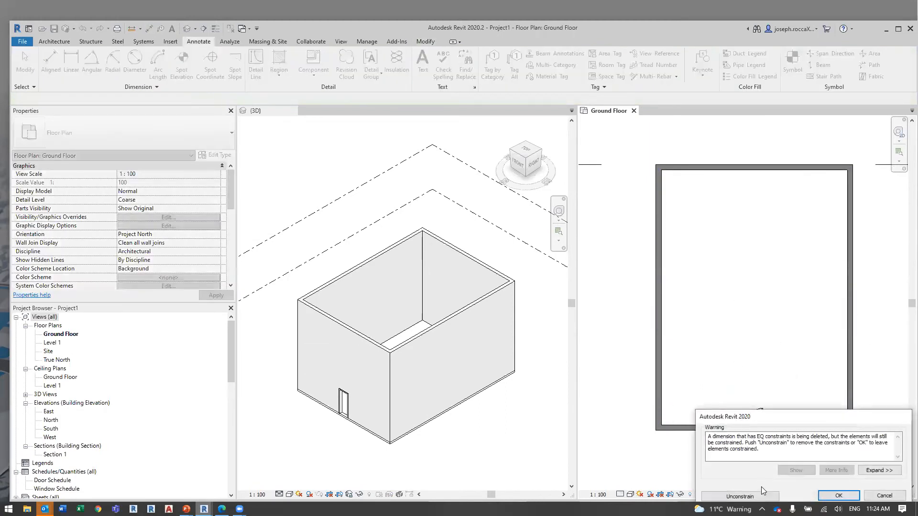
click(759, 497)
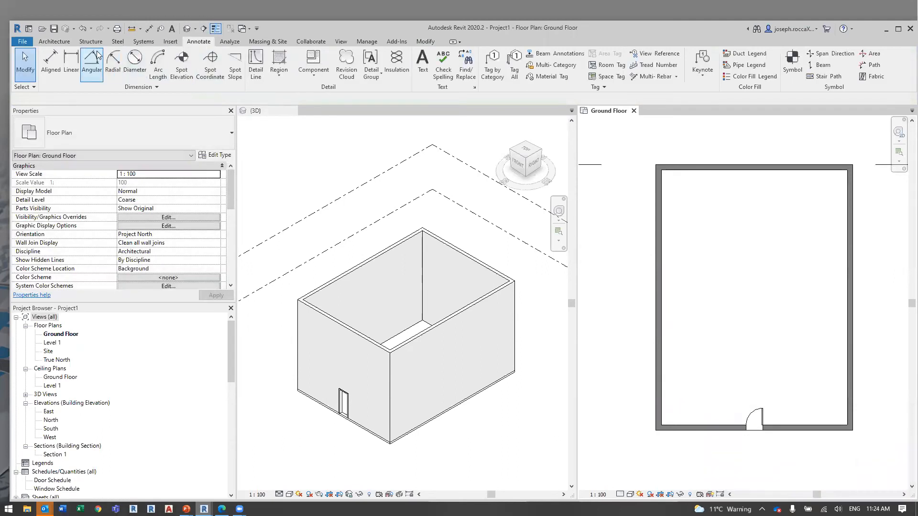
Place two M_Fixed 0915 x 1830mm windows in the door's wall, one centred on each side of the door.
click(67, 41)
click(91, 62)
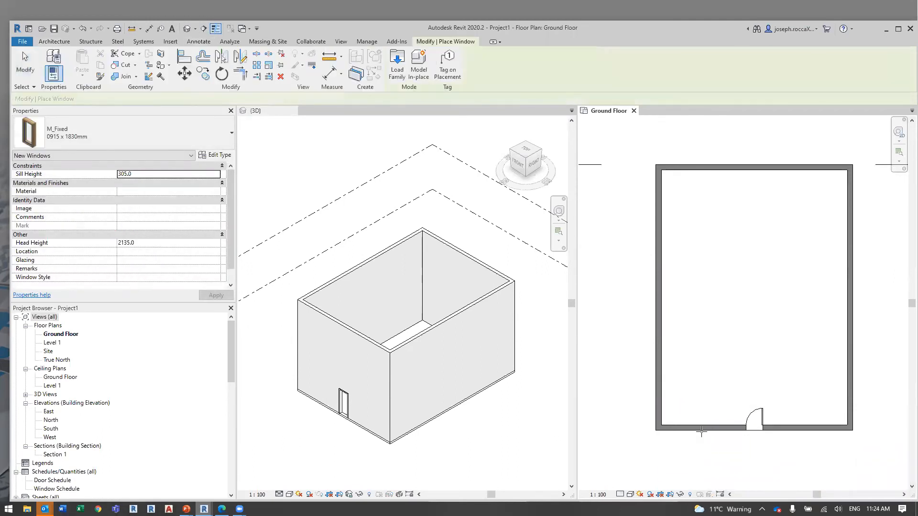
click(703, 427)
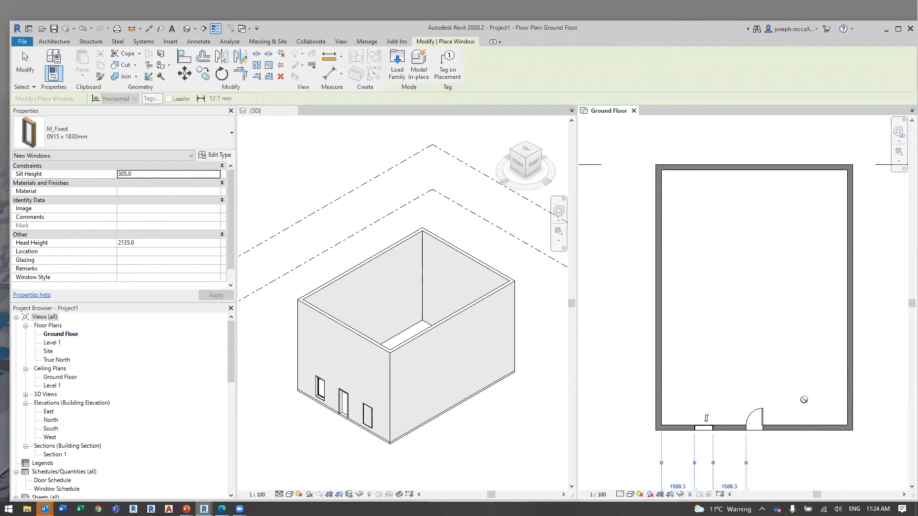
click(805, 427)
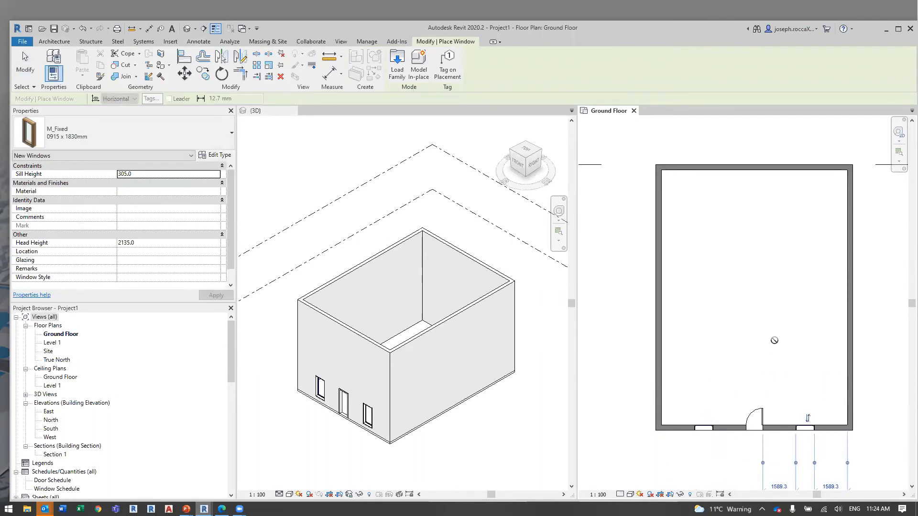
key(Escape)
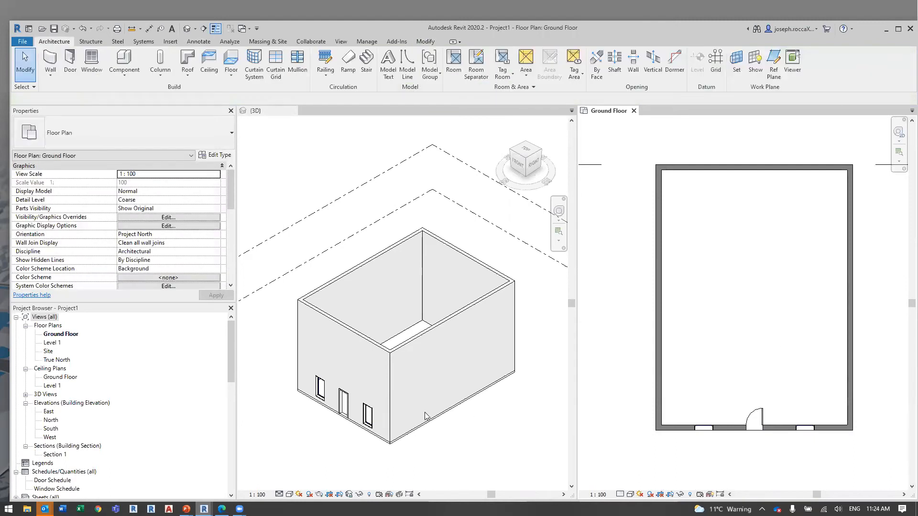
Start a footprint roof on Level 1 and sketch its rectangular sloped boundary along the outer faces of the perimeter walls.
middle_drag(782, 392, 773, 362)
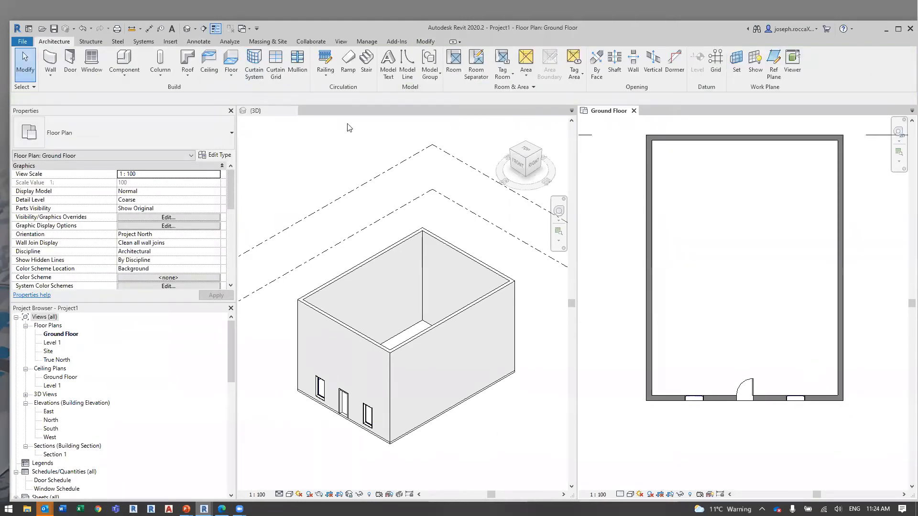
click(187, 58)
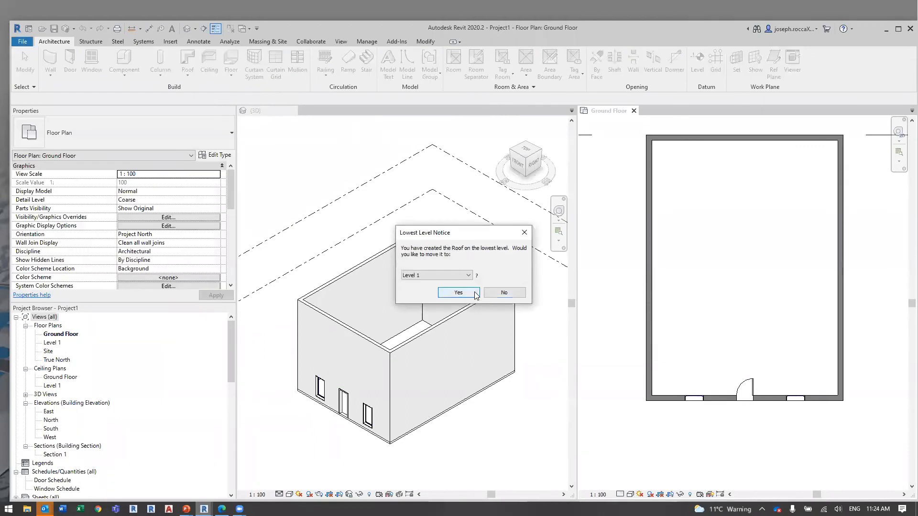
click(475, 296)
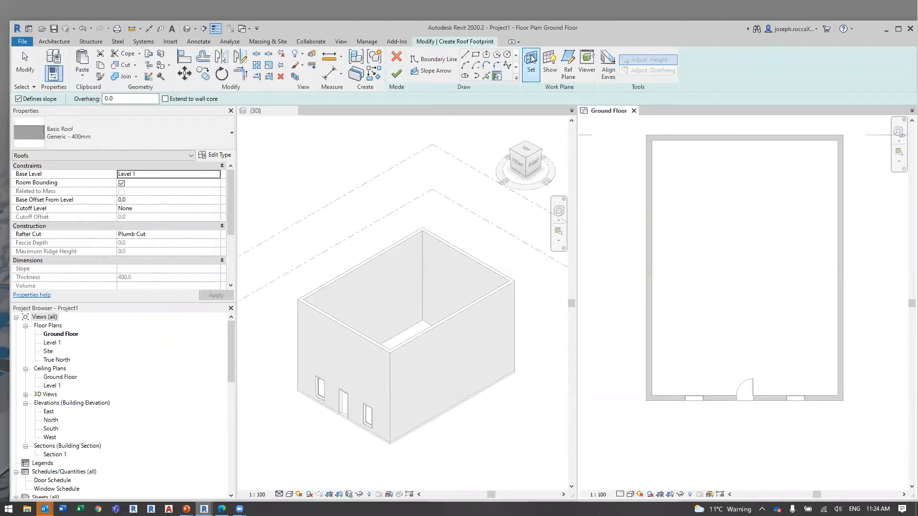
click(477, 56)
scroll(692, 130, up, 1)
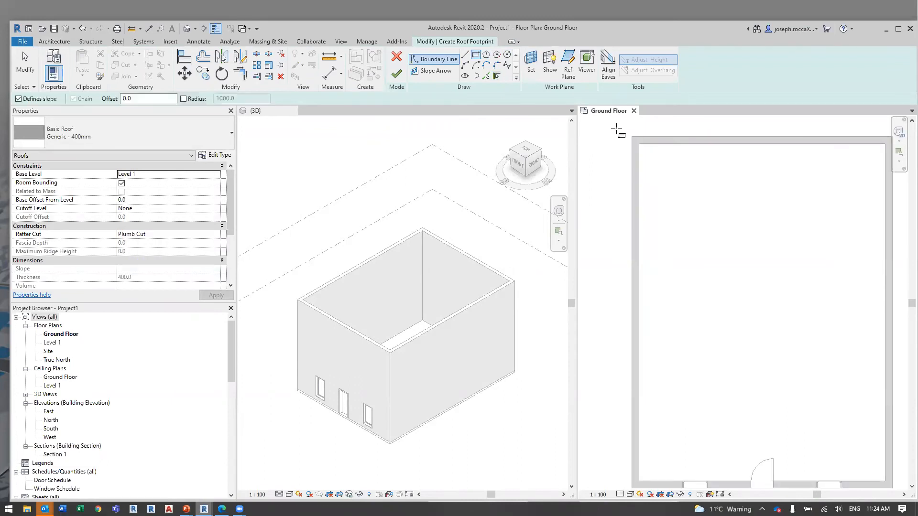
click(632, 137)
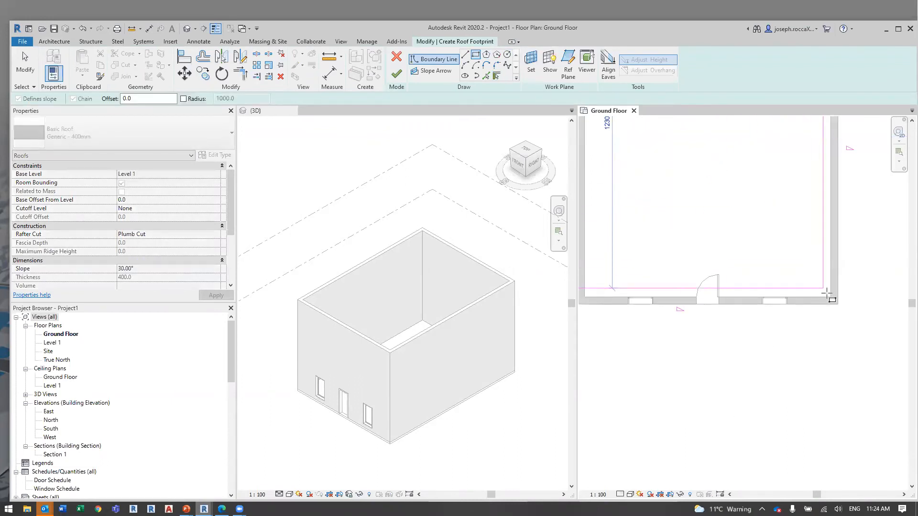
click(837, 303)
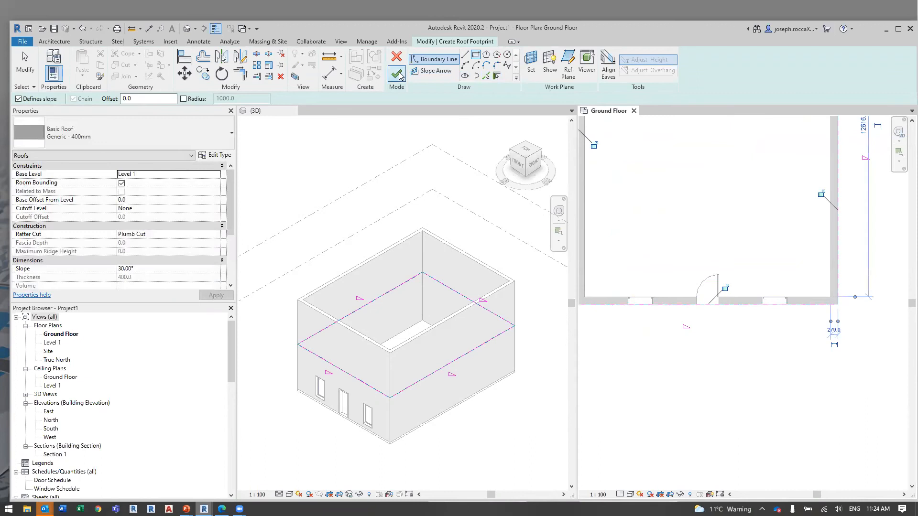
Finish the roof footprint and attach the perimeter walls to the roof.
click(398, 75)
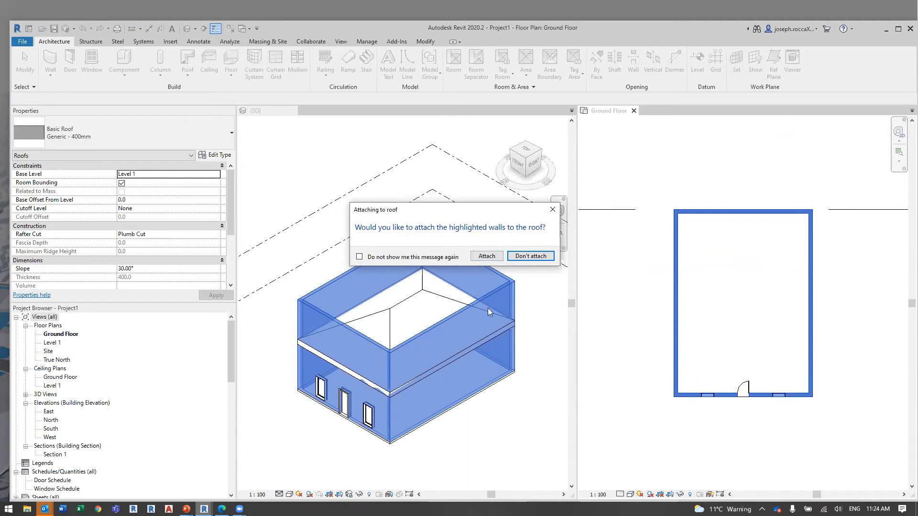
click(487, 257)
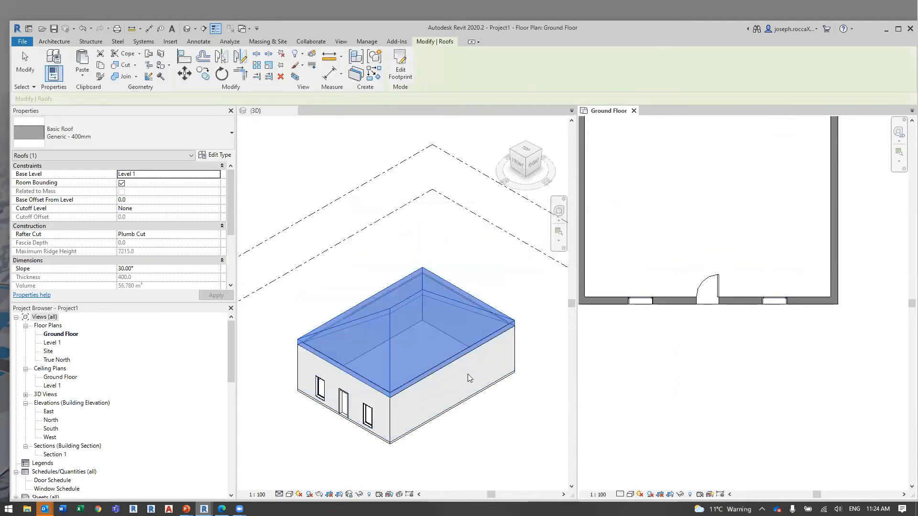
key(Escape)
Set the elevation of Level 1 to 2700 mm in the 3D view.
middle_drag(709, 383, 706, 375)
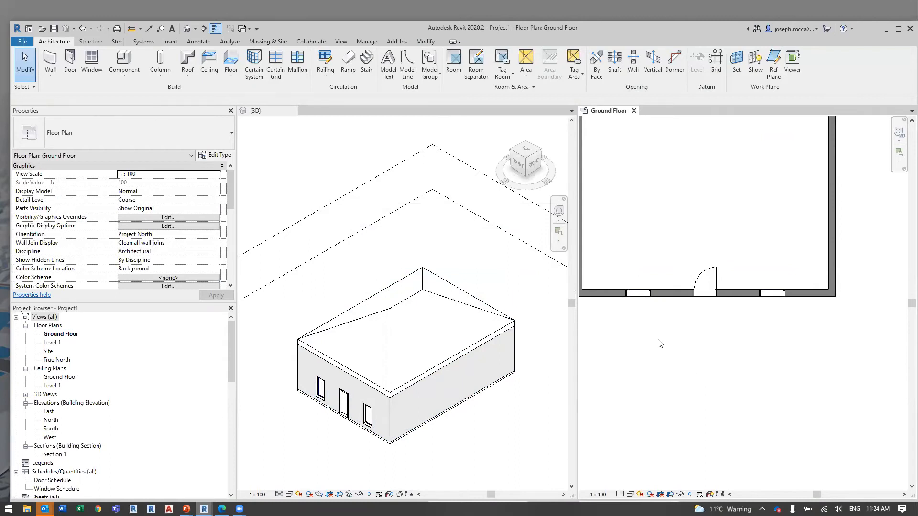
scroll(411, 296, down, 2)
middle_drag(366, 371, 445, 374)
scroll(334, 268, up, 3)
scroll(363, 300, down, 1)
click(418, 299)
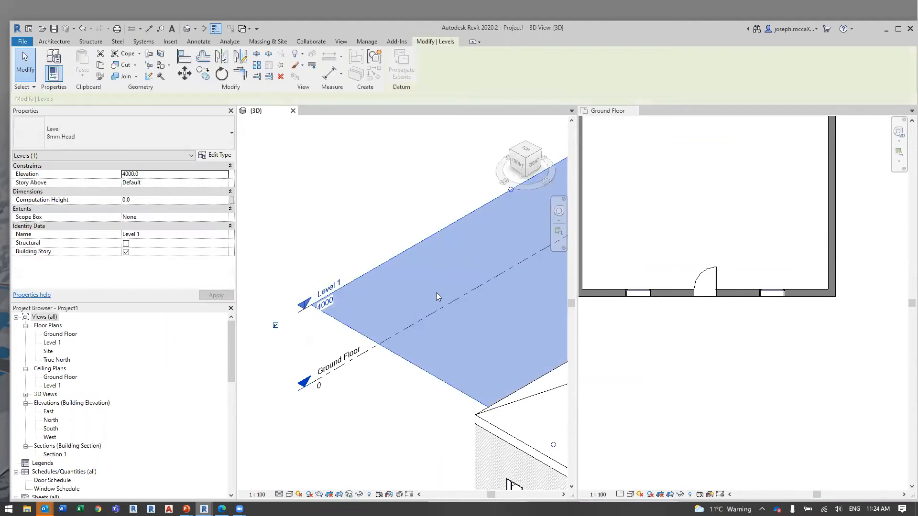
scroll(388, 292, down, 1)
scroll(531, 261, up, 1)
click(537, 255)
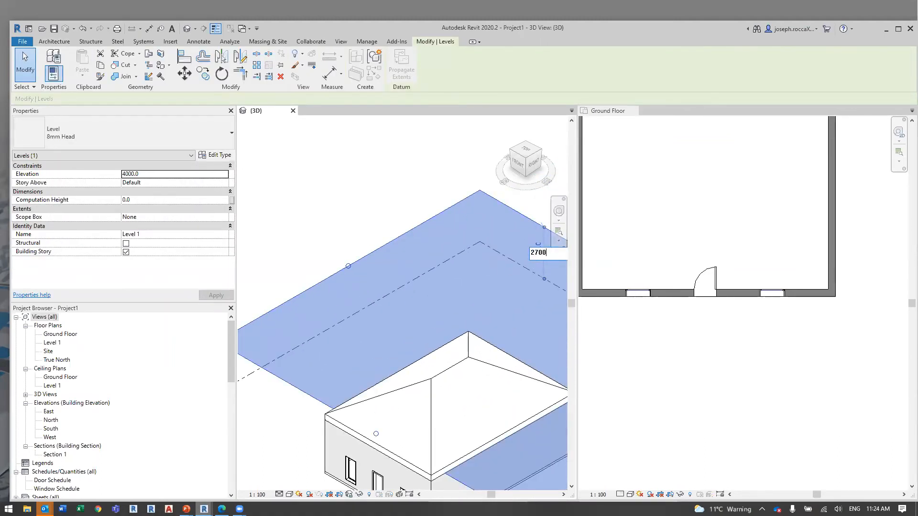
text(2700)
key(Return)
middle_drag(440, 328, 421, 268)
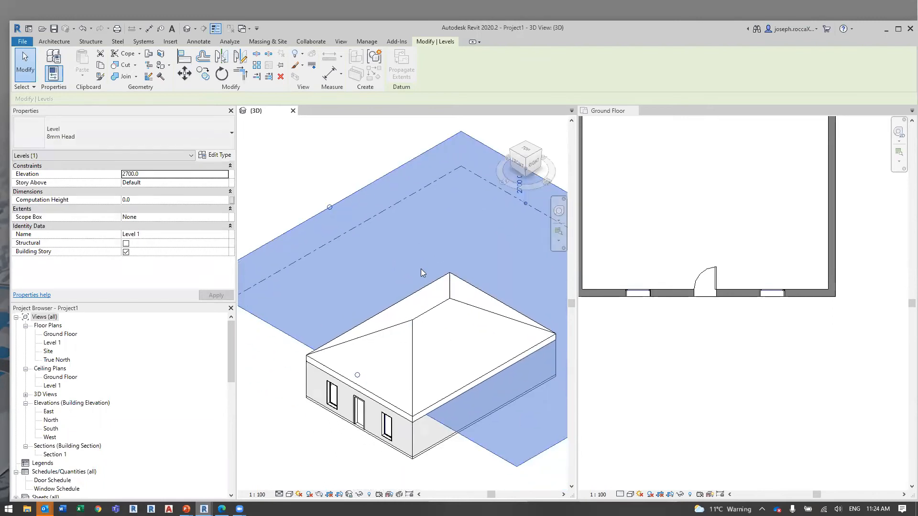
click(420, 269)
scroll(394, 317, down, 1)
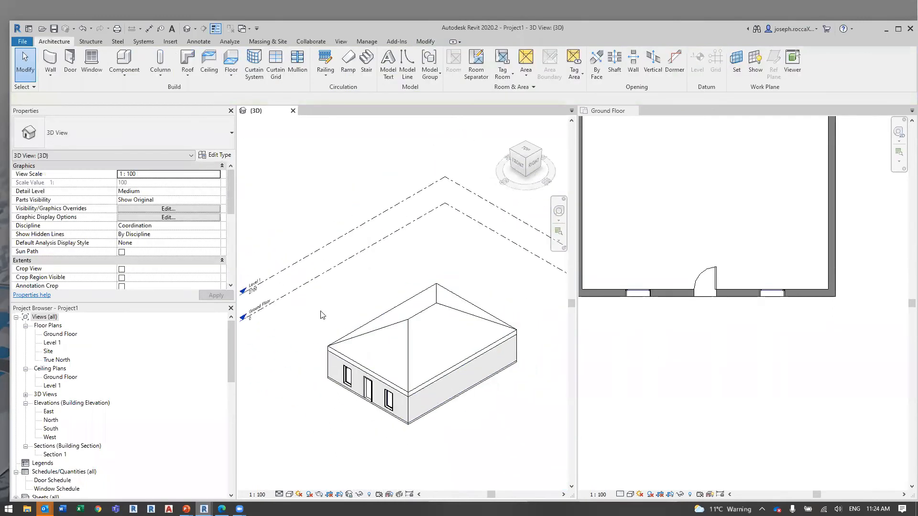
Add a roof fascia along all four eave edges of the hip roof in the 3D view.
scroll(401, 417, up, 2)
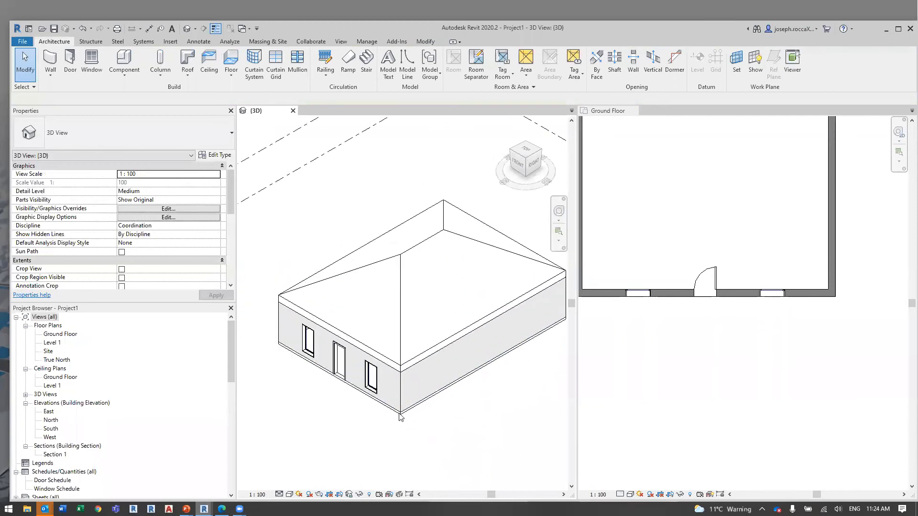
middle_drag(469, 401, 455, 371)
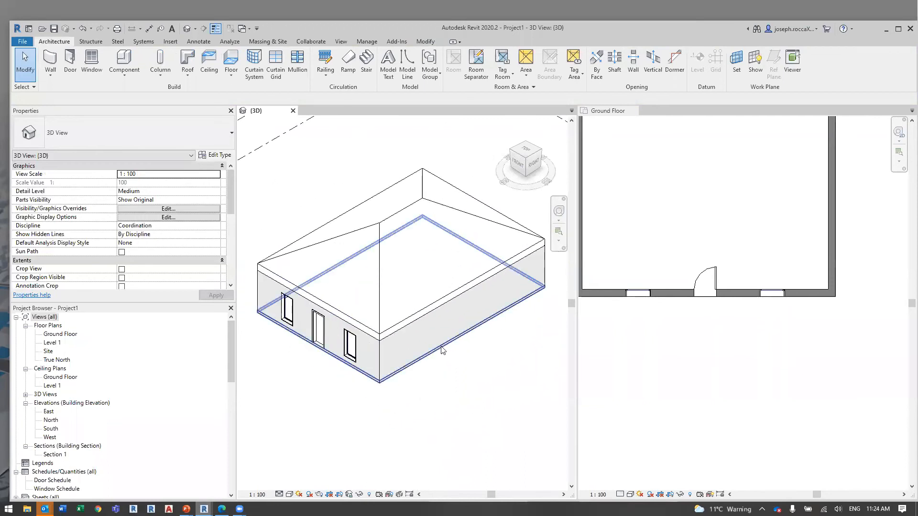
scroll(441, 350, up, 3)
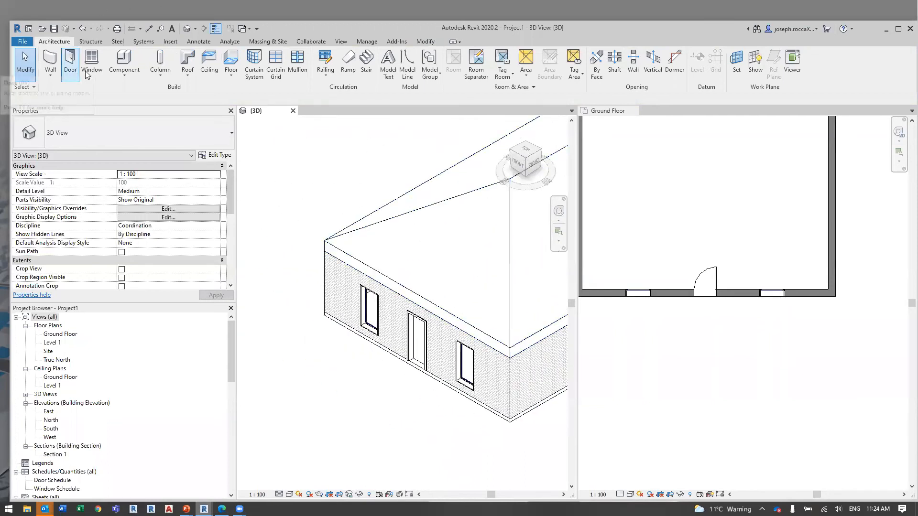
click(187, 72)
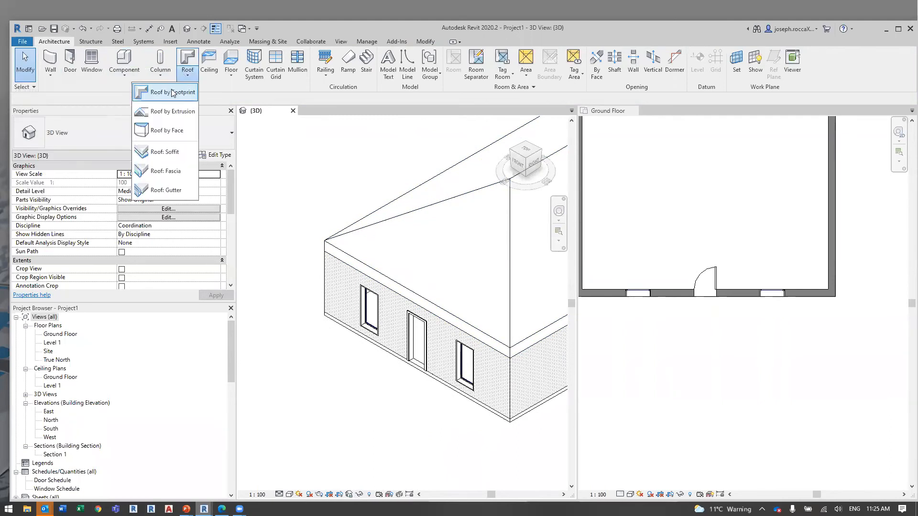
click(166, 170)
scroll(404, 290, up, 2)
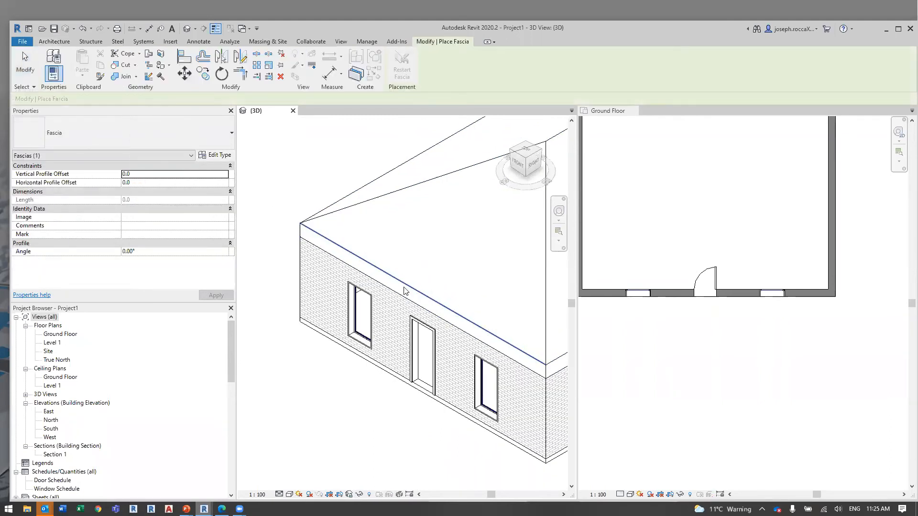
click(404, 290)
scroll(410, 309, up, 2)
click(414, 319)
middle_drag(363, 356, 255, 497)
click(502, 231)
middle_drag(328, 197, 505, 216)
click(316, 291)
middle_drag(317, 292, 372, 222)
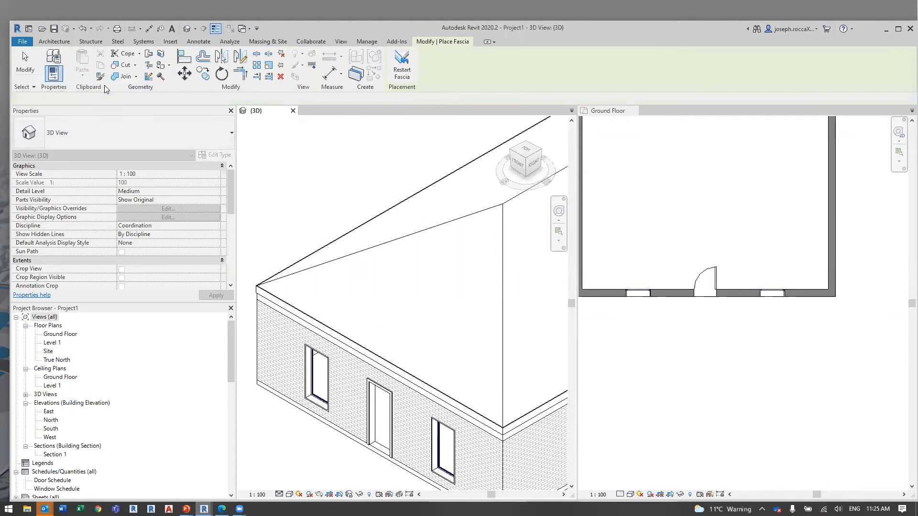
key(Escape)
key(Escape)
Place a roof gutter along the front eave above the door and the adjoining long side eave.
click(183, 80)
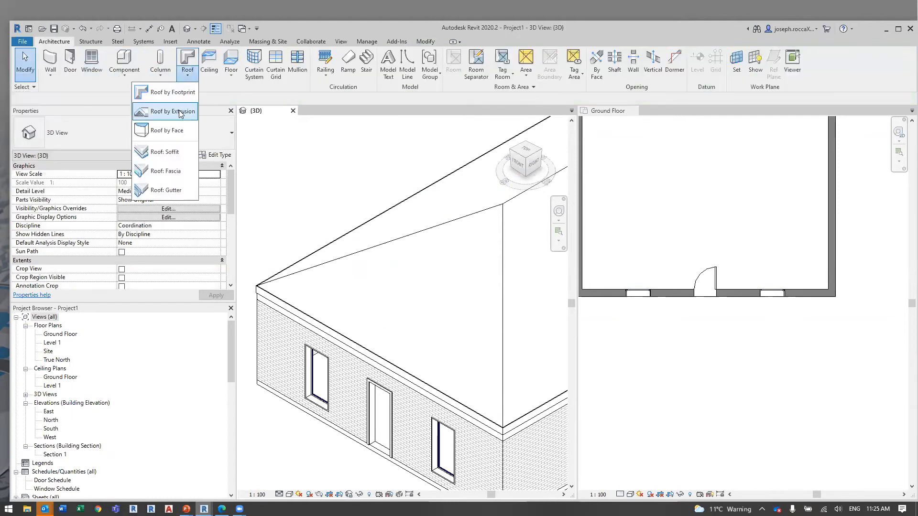
click(168, 190)
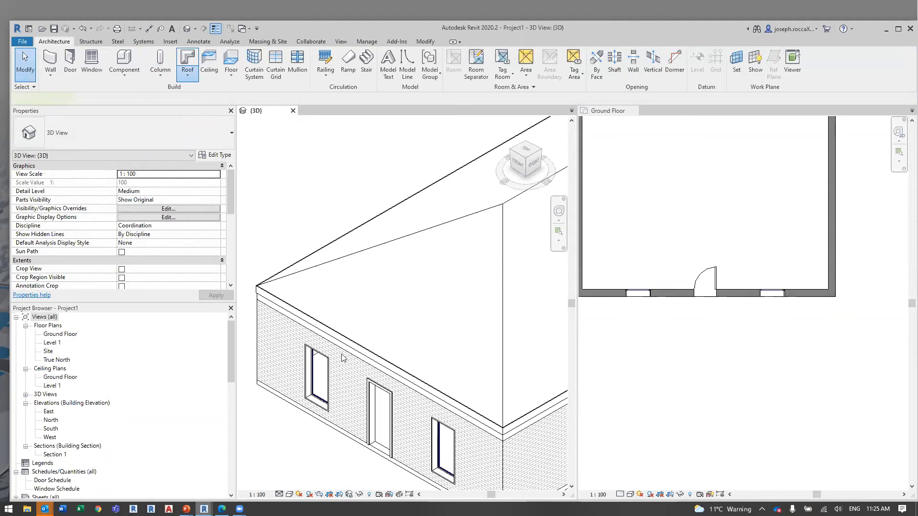
scroll(371, 345, up, 3)
click(372, 345)
scroll(425, 375, up, 1)
key(ctrl+z)
scroll(418, 376, up, 4)
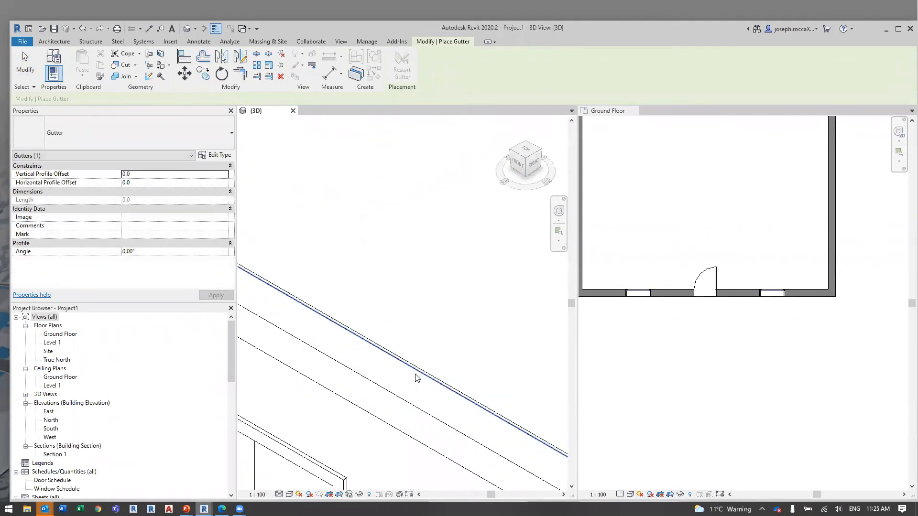
click(417, 378)
scroll(420, 340, down, 3)
scroll(530, 437, up, 1)
middle_drag(530, 436, 415, 282)
click(408, 309)
Continue the gutter along the rear eave and the remaining long side eave of the roof.
scroll(423, 268, down, 1)
middle_drag(432, 233, 270, 421)
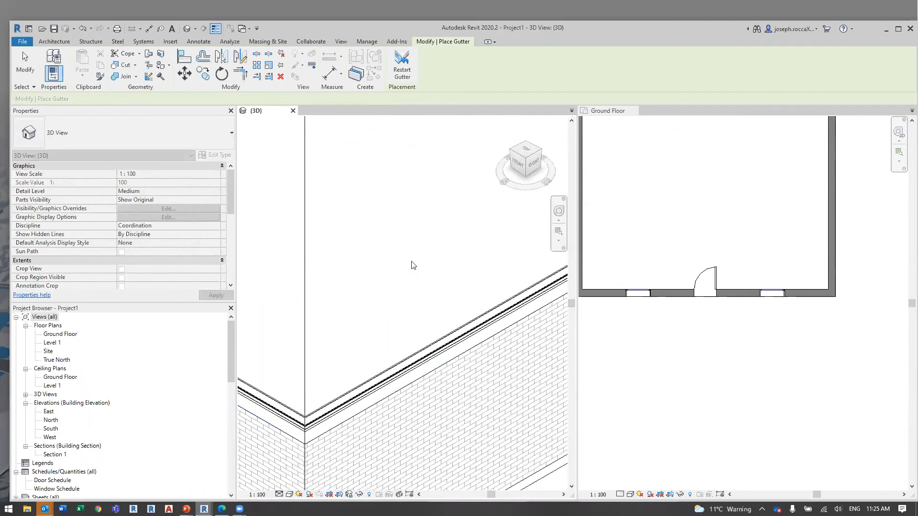
middle_drag(444, 260, 211, 461)
scroll(501, 356, up, 4)
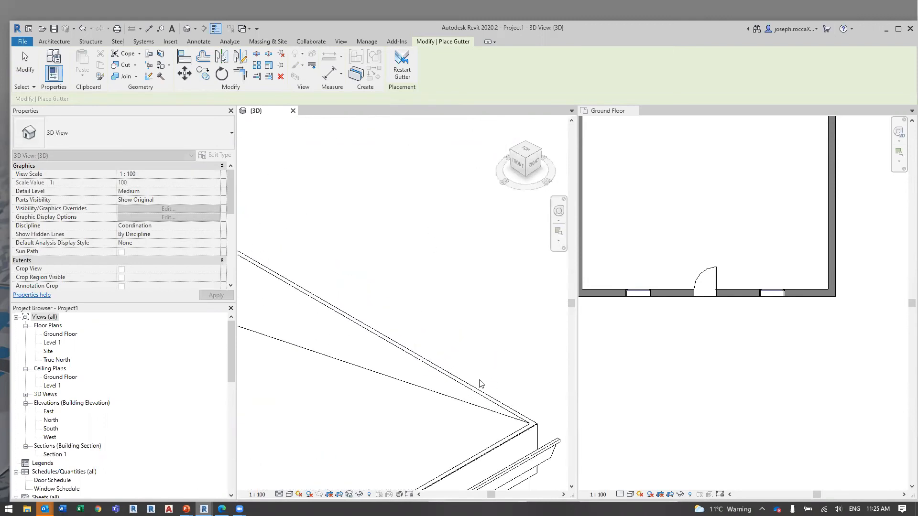
click(478, 387)
scroll(383, 349, down, 5)
middle_drag(319, 325, 607, 342)
scroll(607, 337, down, 1)
middle_drag(265, 352, 561, 305)
scroll(338, 361, up, 5)
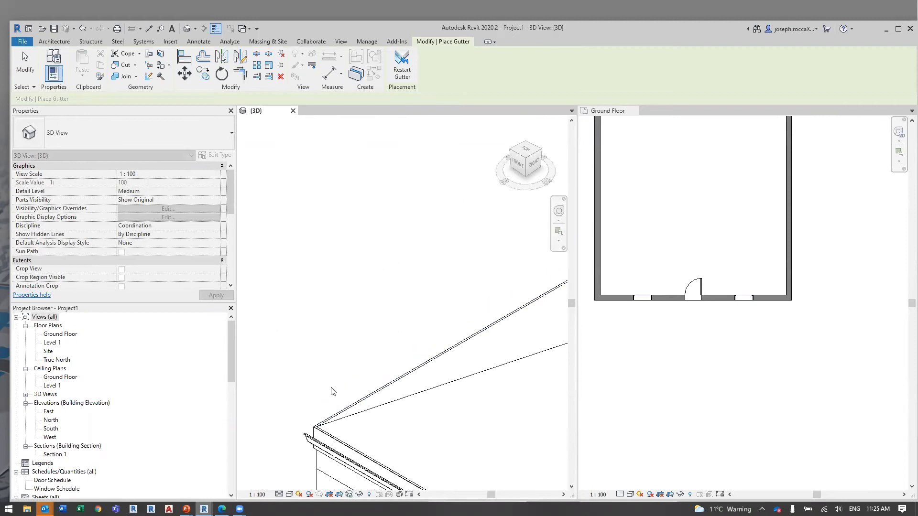
click(335, 433)
scroll(363, 354, down, 4)
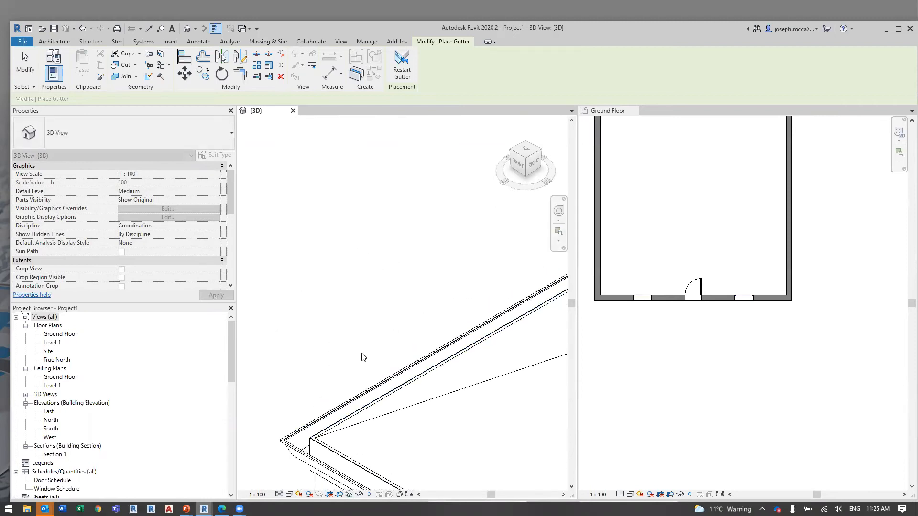
key(Escape)
key(Escape)
Move the section line in the Ground Floor plan down so it cuts through the building.
scroll(742, 286, down, 4)
click(736, 285)
middle_drag(727, 275, 740, 338)
scroll(672, 270, up, 1)
click(667, 268)
drag(667, 269, 674, 312)
scroll(723, 241, down, 1)
middle_drag(728, 240, 726, 260)
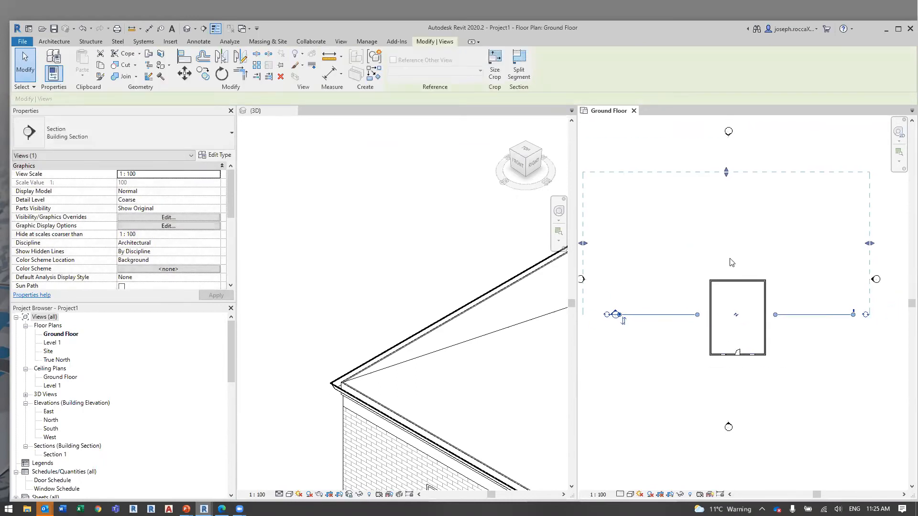
click(791, 364)
Draw Double brick - 270 interior walls from the upper wall's midpoint down about 7500 mm, then across to the left wall.
scroll(719, 320, up, 1)
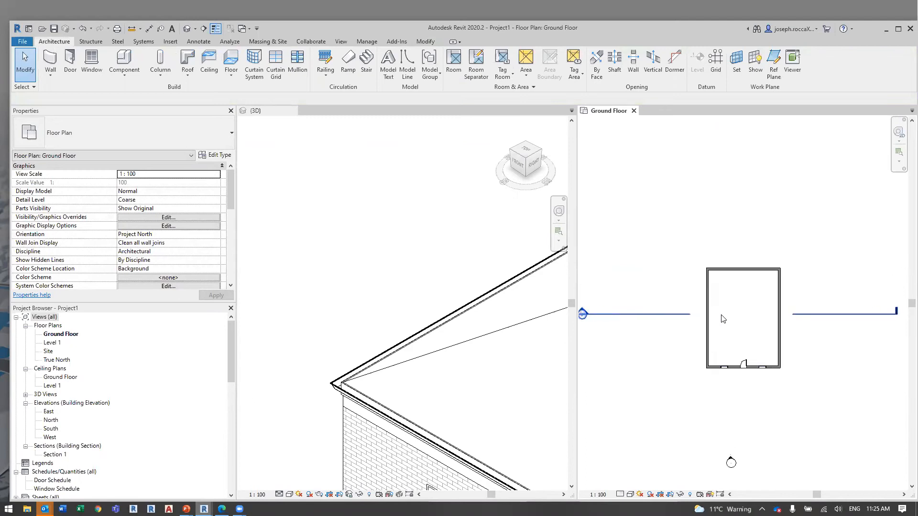
key(w)
key(a)
scroll(742, 296, up, 2)
click(745, 260)
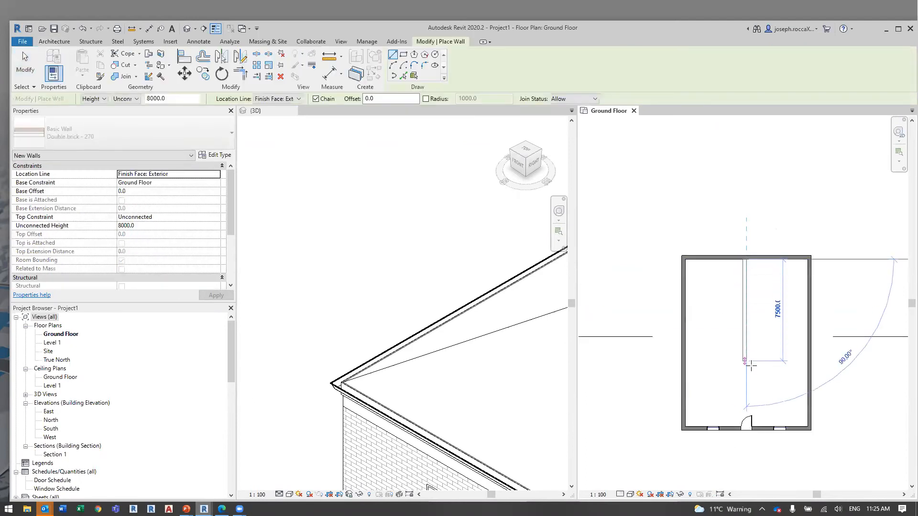
click(744, 365)
click(687, 363)
key(Escape)
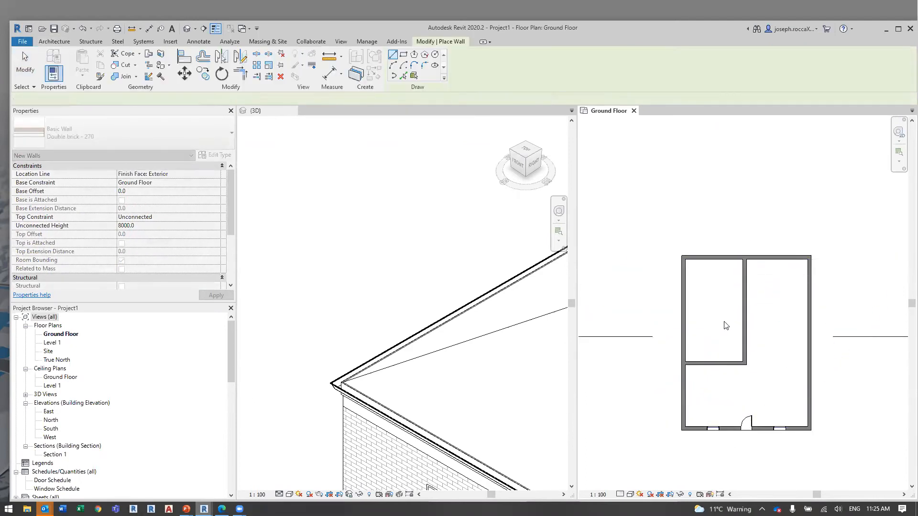
key(Escape)
Place an M_Desk 1525 x 762mm against the upper wall of the upper-left room in the Ground Floor plan.
key(c)
key(m)
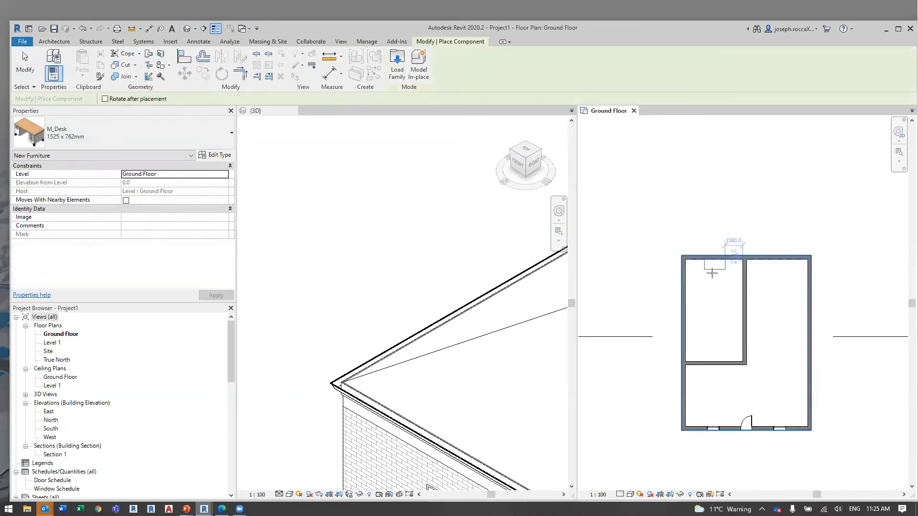
key(Escape)
scroll(745, 333, down, 2)
middle_drag(746, 333, 783, 318)
Check the interior walls in Section 1 and set the top constraint of both to Up to level: Level 1.
double_click(603, 312)
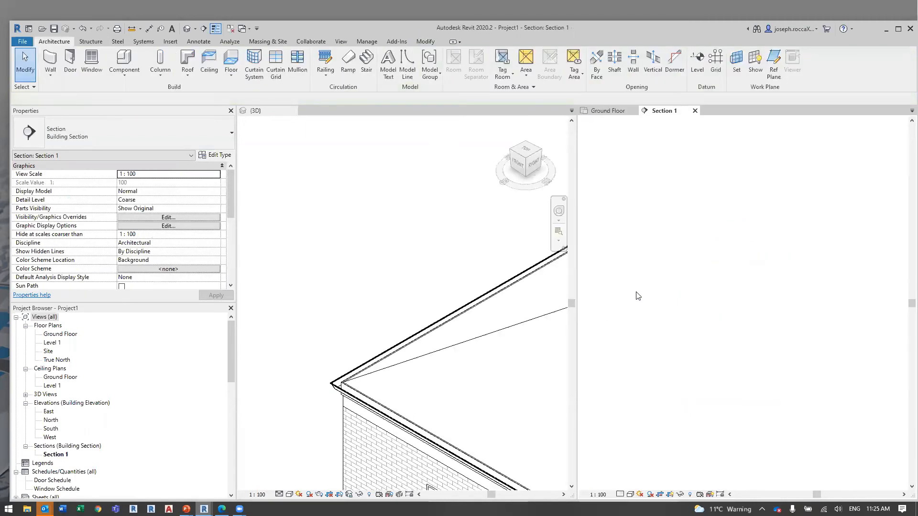
scroll(736, 308, up, 4)
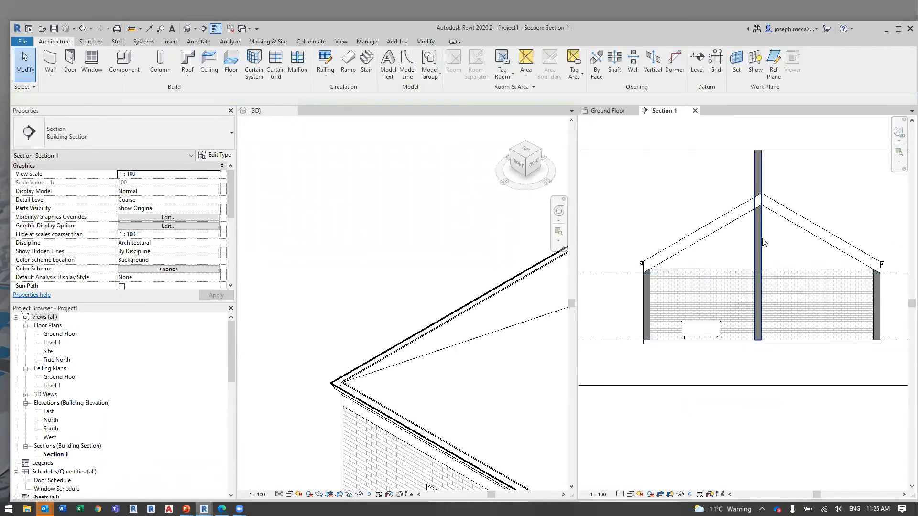
click(755, 184)
middle_drag(791, 193, 763, 245)
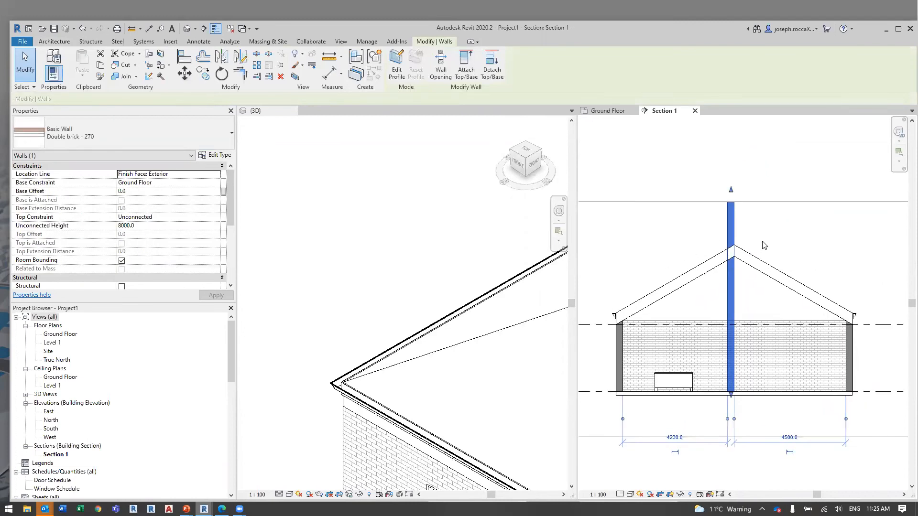
click(437, 109)
scroll(488, 239, down, 5)
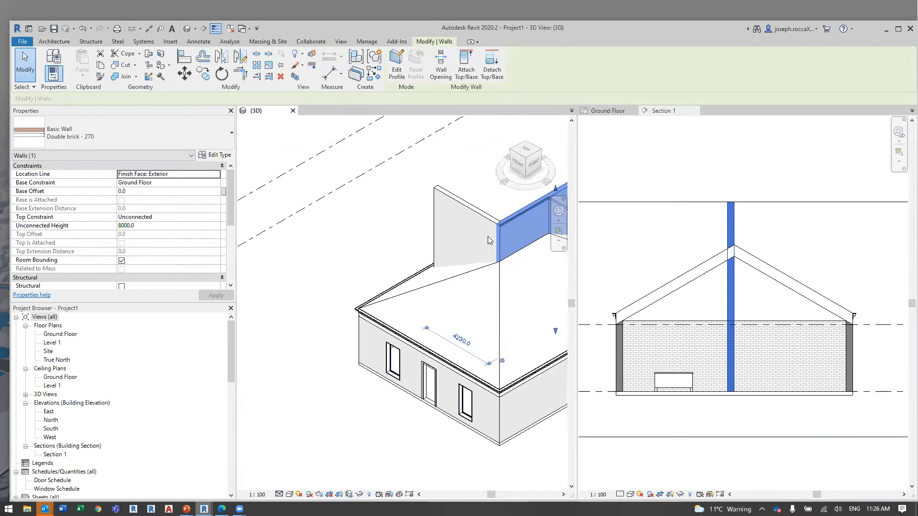
middle_drag(447, 255, 423, 274)
scroll(737, 261, up, 2)
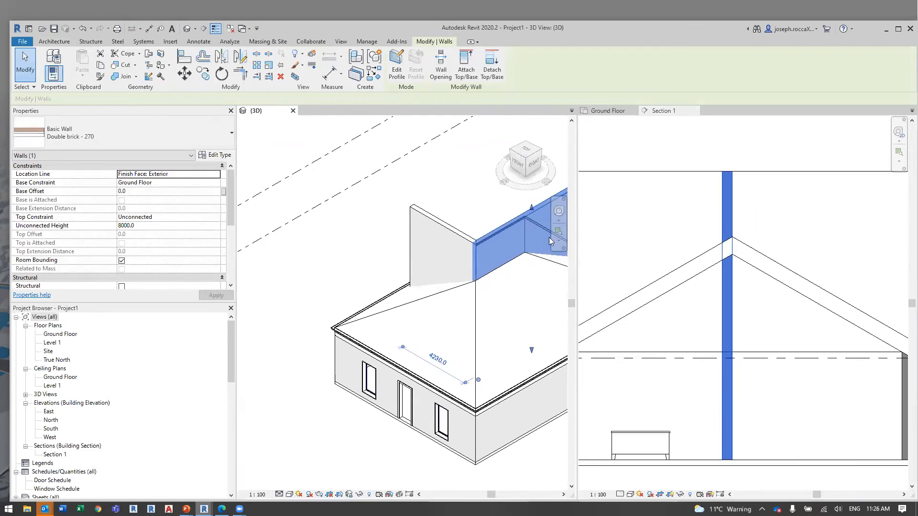
ctrl+click(463, 237)
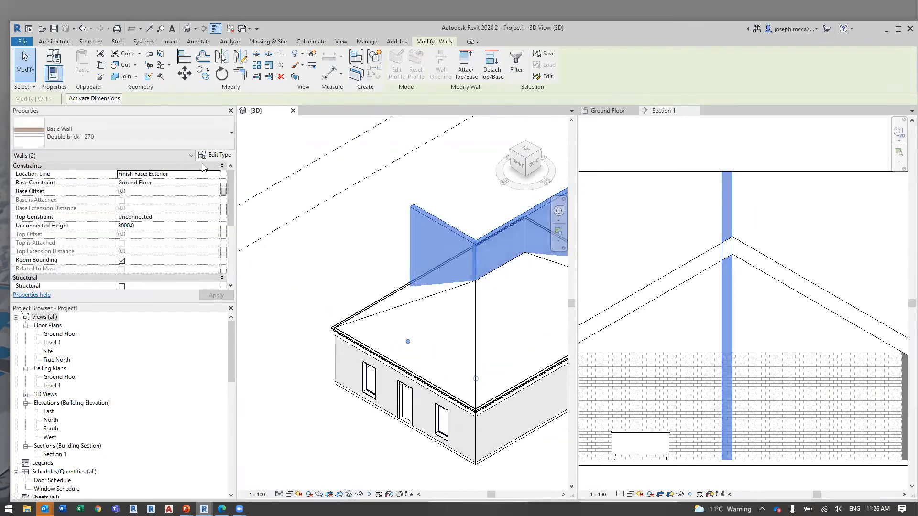
click(213, 218)
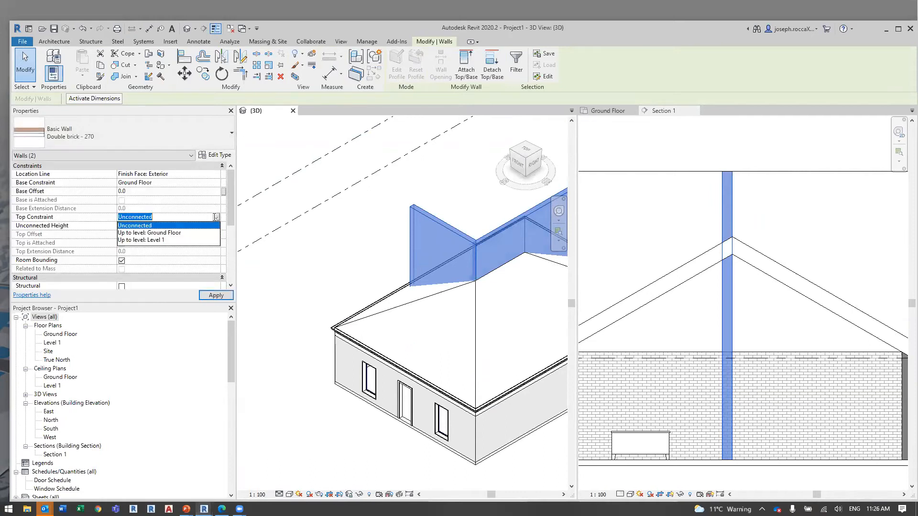
click(169, 239)
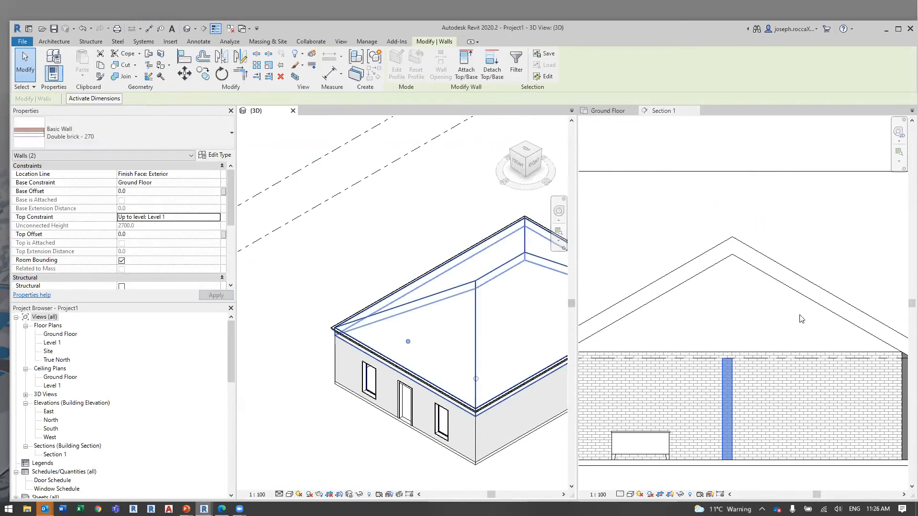
click(750, 376)
Open the South elevation from its marker in the Ground Floor plan and view the front facade.
scroll(739, 380, down, 3)
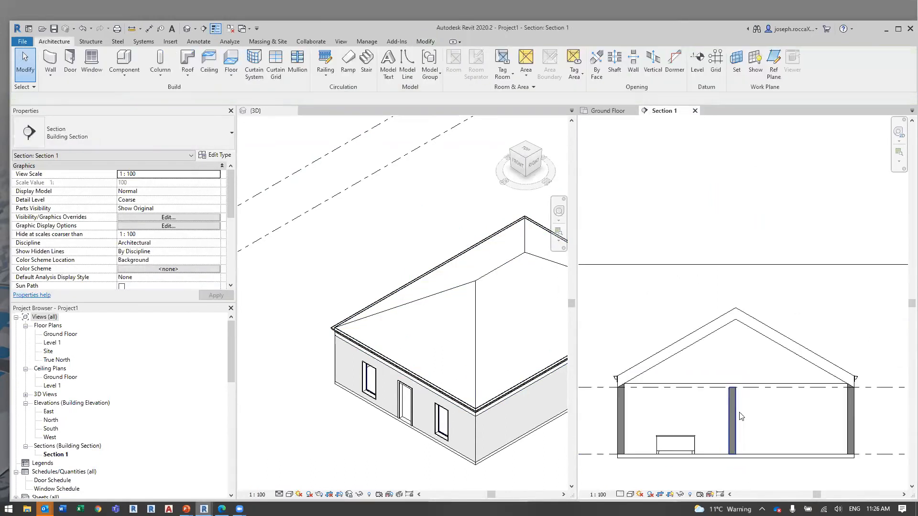
scroll(735, 381, down, 5)
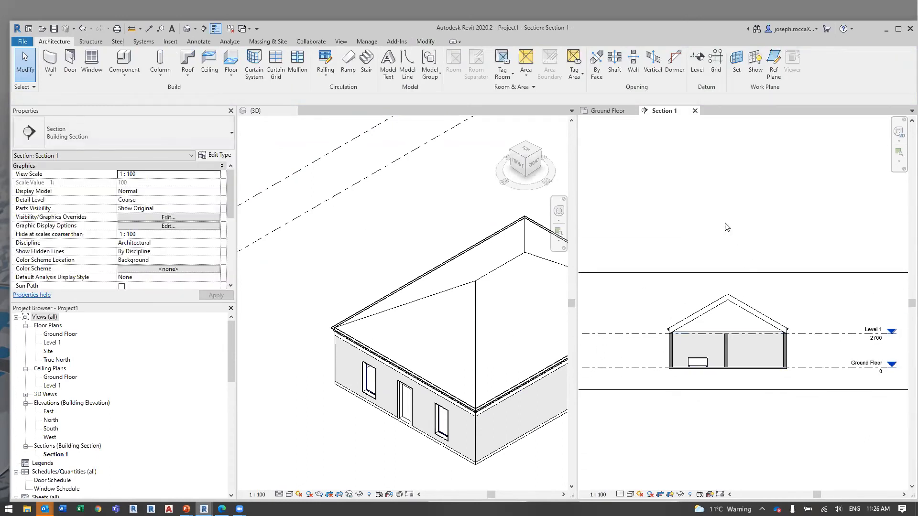
click(607, 110)
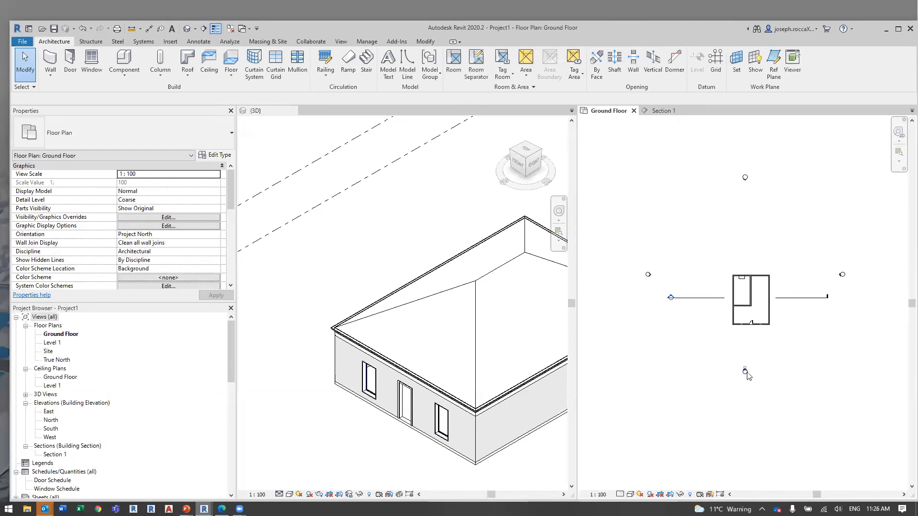
double_click(746, 372)
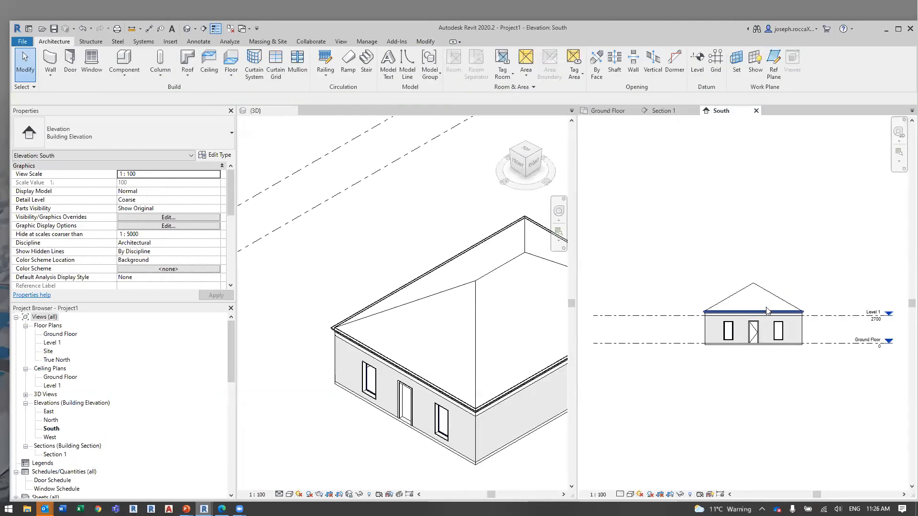
scroll(766, 310, up, 1)
scroll(774, 367, up, 1)
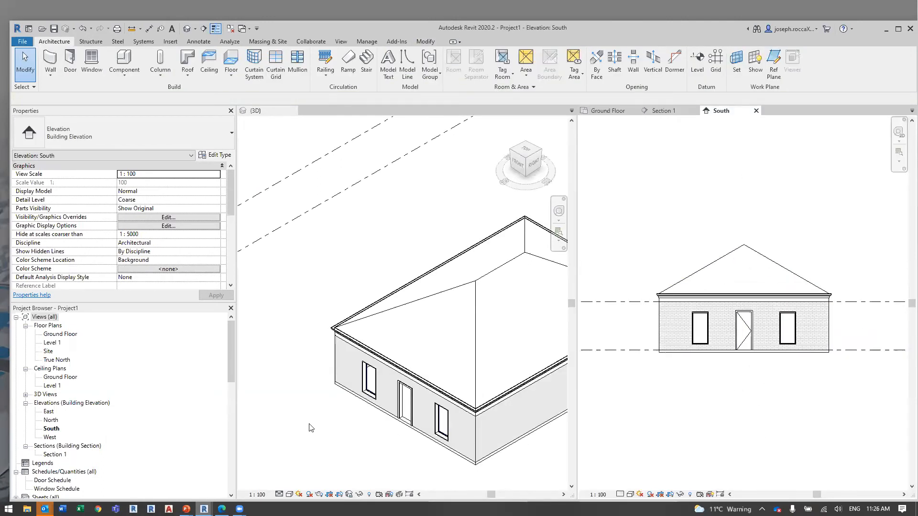
Open sheet A101 - Unnamed.
click(108, 447)
scroll(76, 450, down, 2)
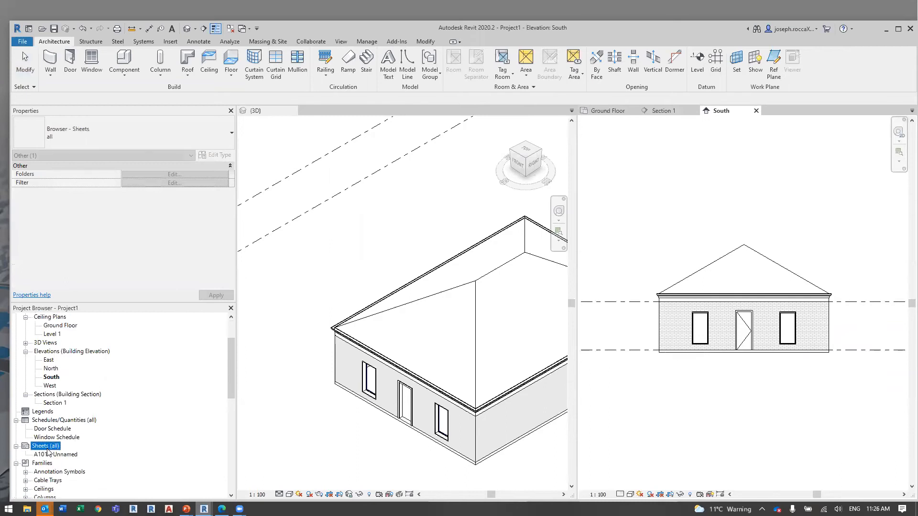
double_click(52, 455)
scroll(734, 330, up, 4)
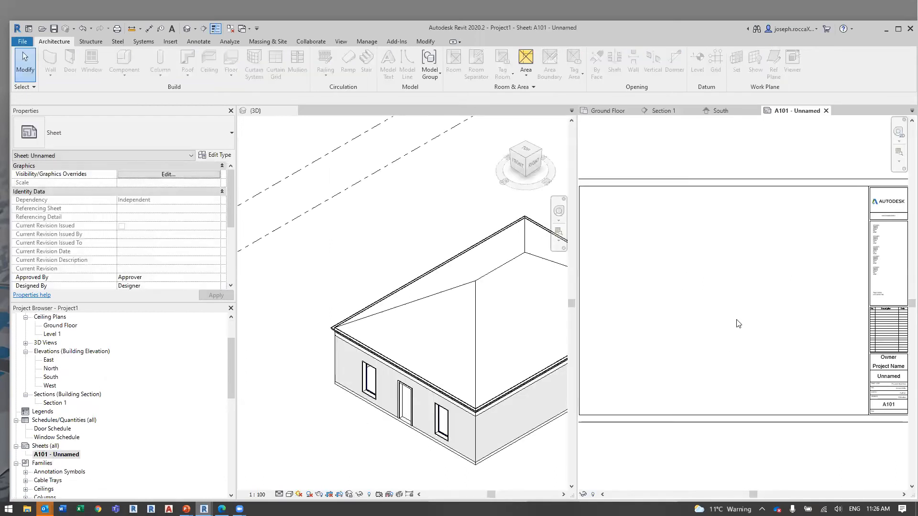
scroll(79, 379, up, 2)
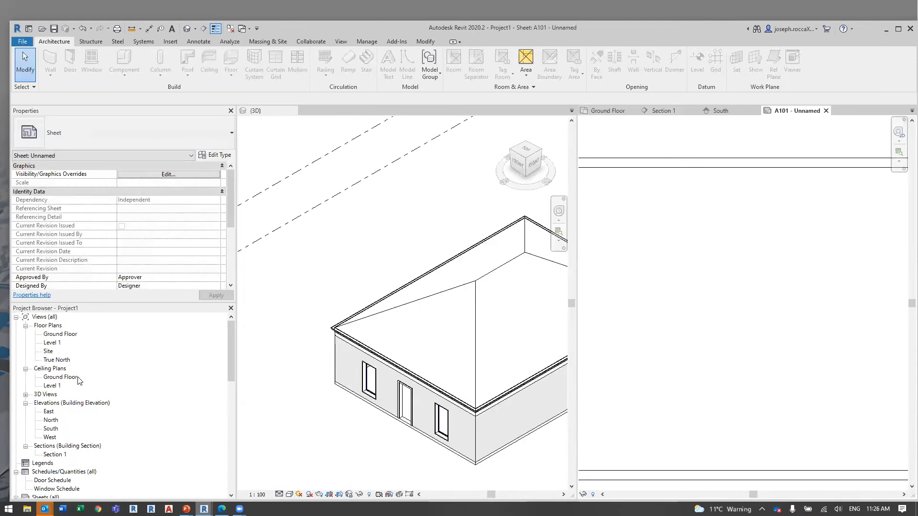
Place the Ground Floor plan as a viewport on the left part of the sheet.
click(60, 335)
drag(204, 332, 695, 274)
click(682, 281)
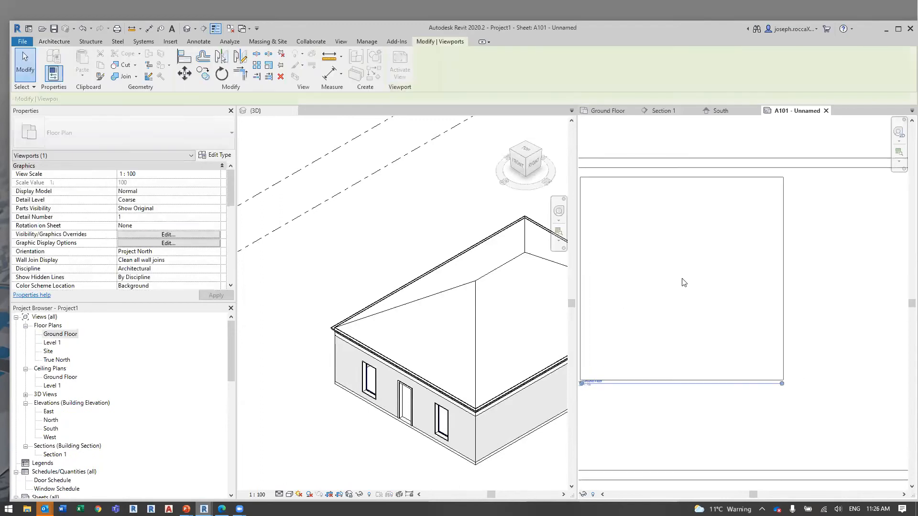
scroll(721, 285, down, 3)
scroll(680, 274, up, 3)
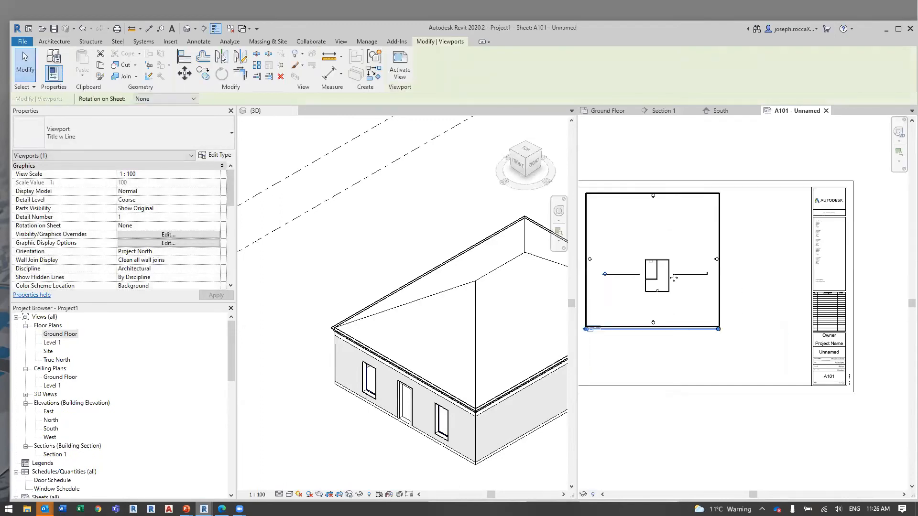
key(Escape)
Activate the Ground Floor viewport and tighten its crop region on all four sides around the building.
scroll(651, 423, up, 2)
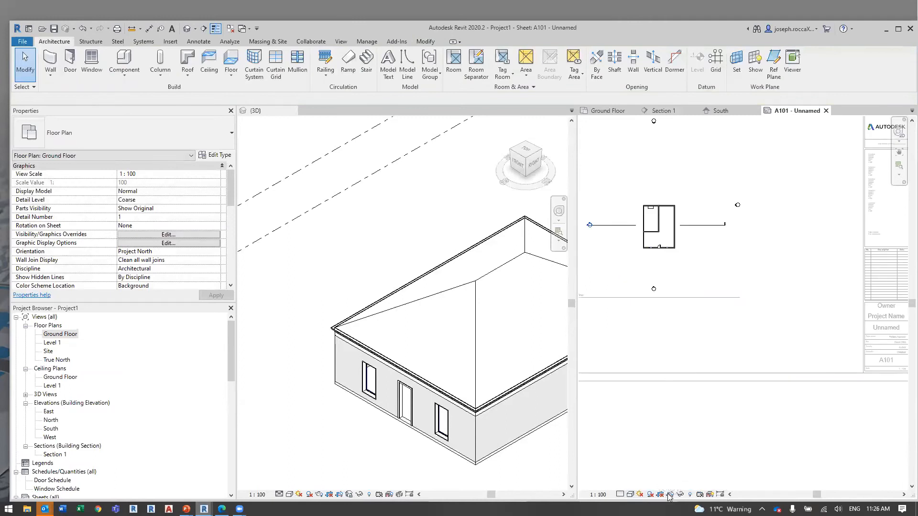
middle_drag(568, 252, 722, 303)
click(703, 263)
drag(703, 259, 778, 262)
middle_drag(844, 270, 756, 274)
drag(823, 261, 762, 261)
drag(726, 365, 720, 316)
drag(725, 158, 729, 251)
click(775, 220)
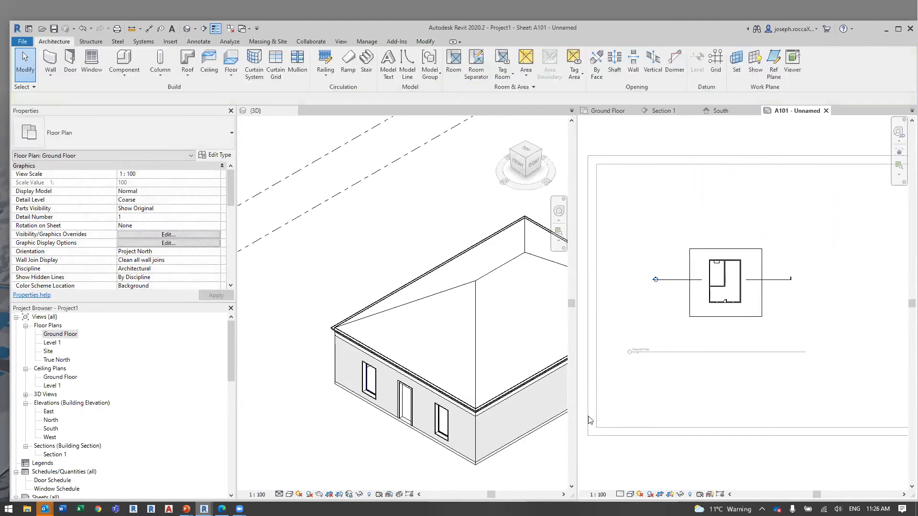
Return to the sheet and move the cropped Ground Floor viewport up and left.
scroll(749, 328, down, 2)
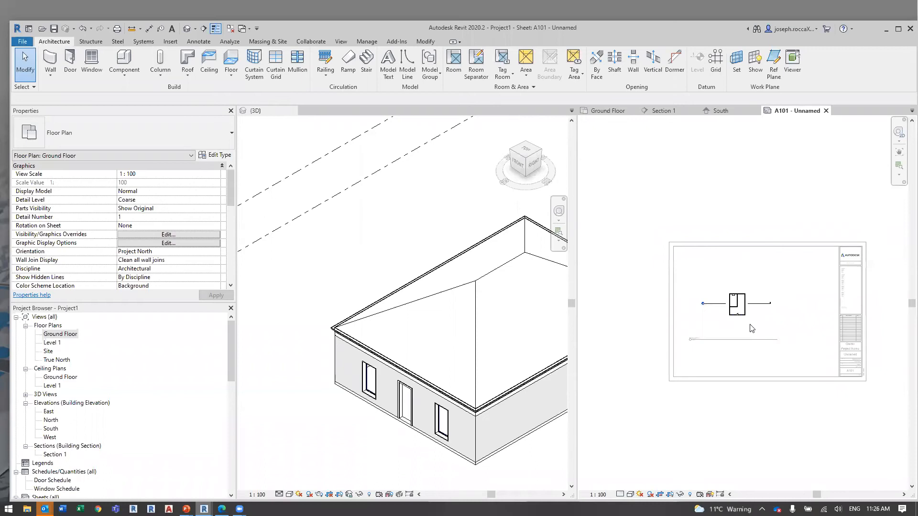
scroll(760, 327, up, 3)
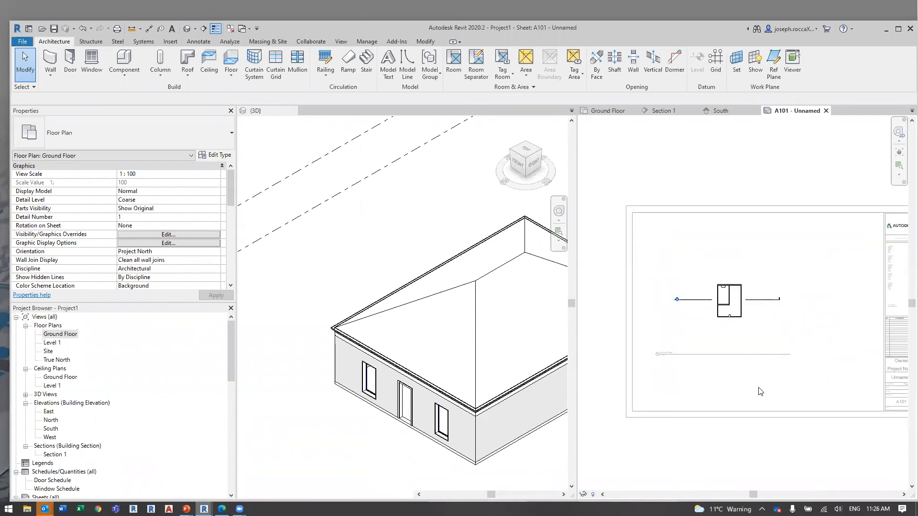
drag(735, 305, 702, 223)
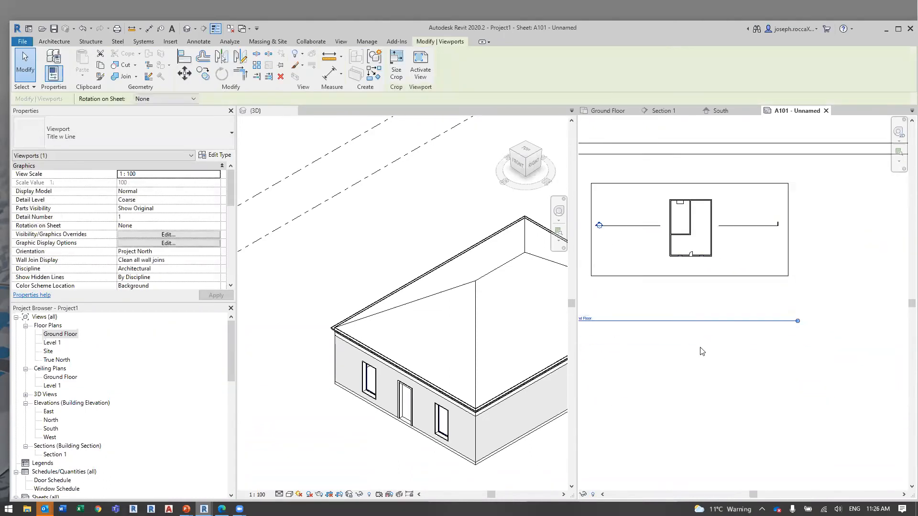
click(701, 350)
Activate the Ground Floor viewport again and shorten the section line so both ends sit just outside the building.
double_click(697, 322)
click(639, 229)
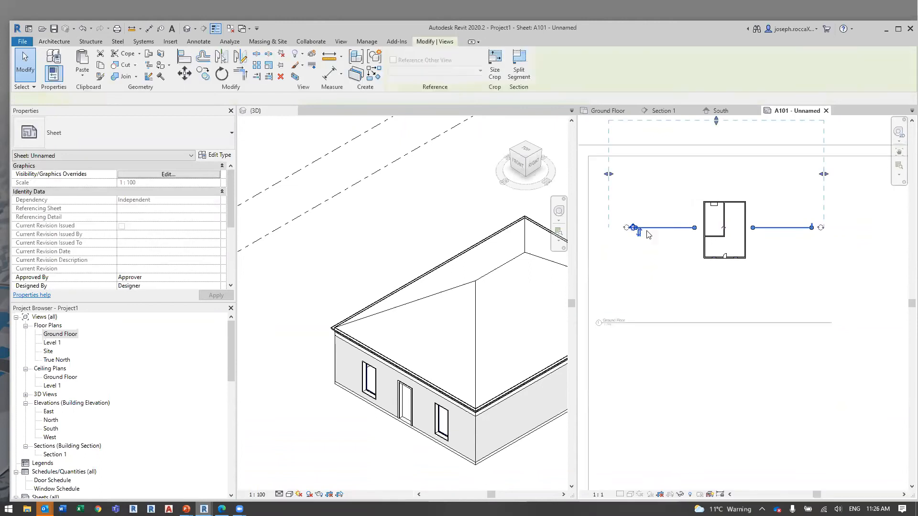
scroll(640, 232, up, 3)
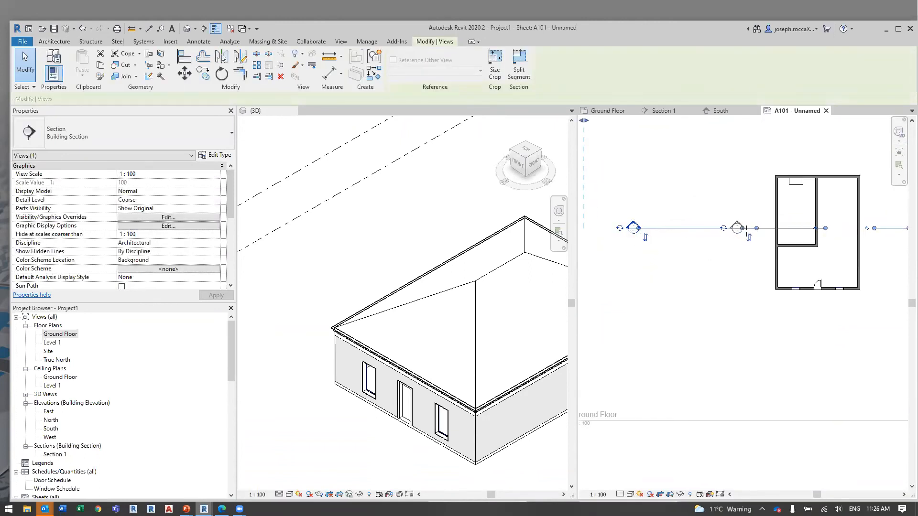
drag(749, 231, 752, 231)
drag(831, 229, 784, 232)
middle_drag(860, 242, 715, 244)
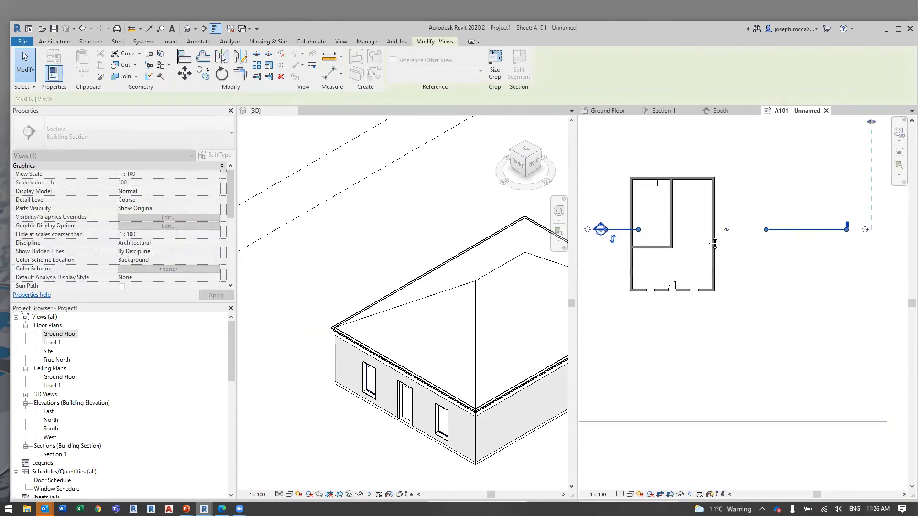
drag(847, 231, 742, 232)
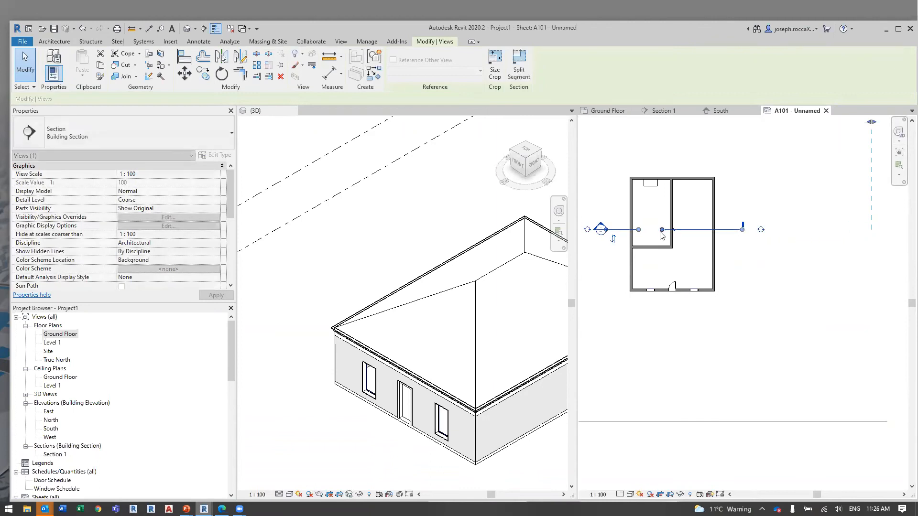
key(Escape)
scroll(746, 332, down, 5)
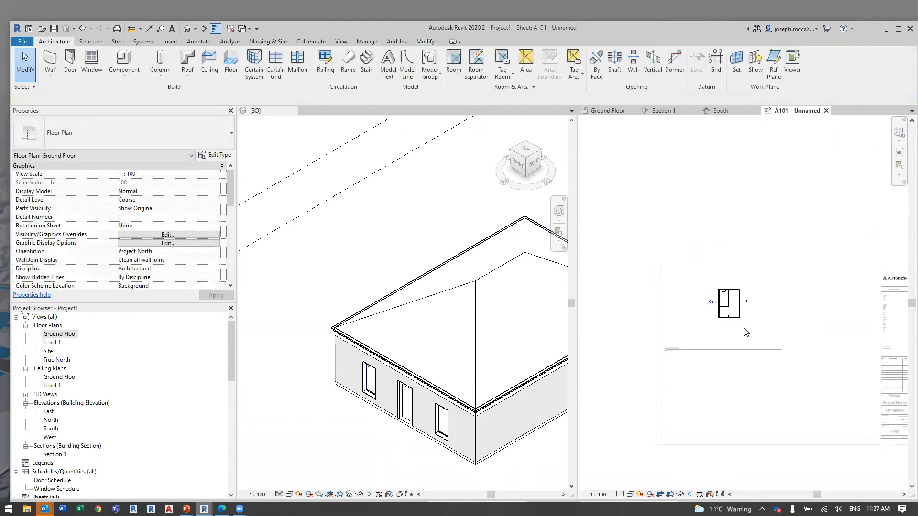
Move the Ground Floor viewport into the sheet's upper-left corner, then bring its title under the plan and shorten the title line.
scroll(733, 319, up, 2)
drag(731, 295, 680, 284)
drag(658, 357, 731, 325)
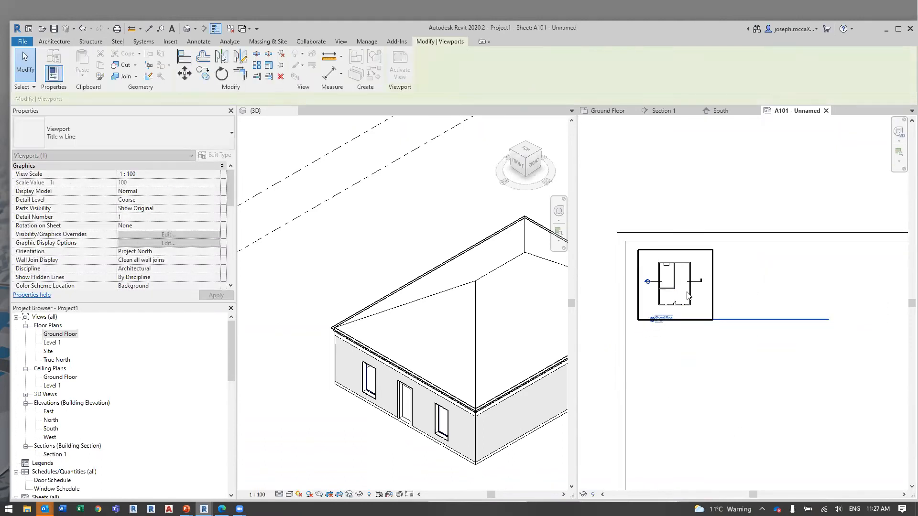
key(Escape)
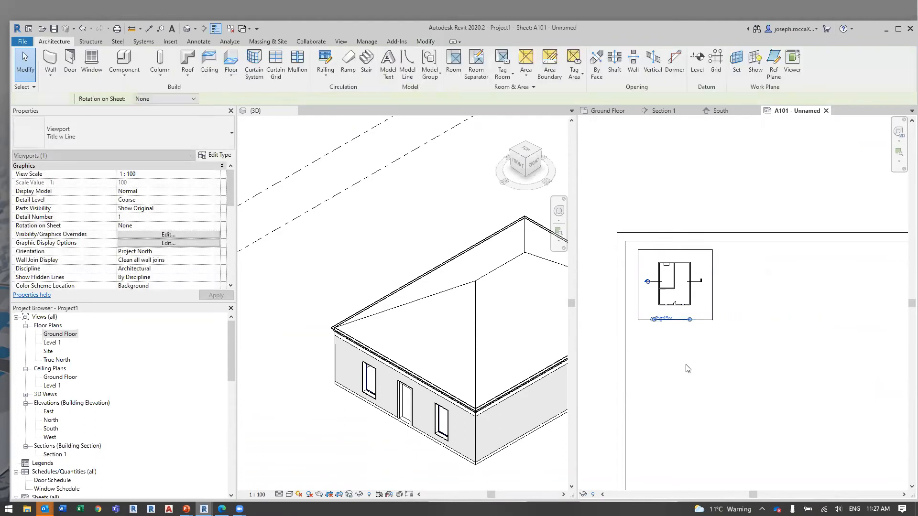
Place the East elevation on the sheet beside the Ground Floor plan.
click(48, 411)
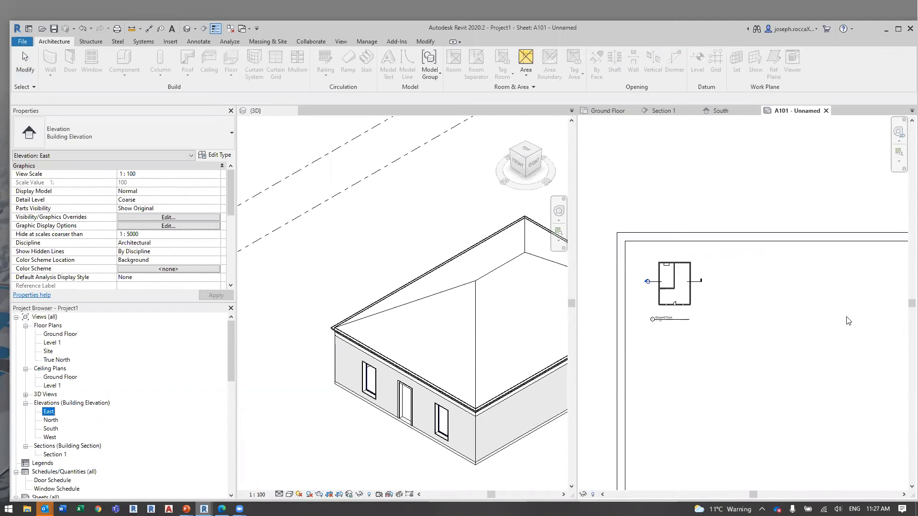
click(698, 379)
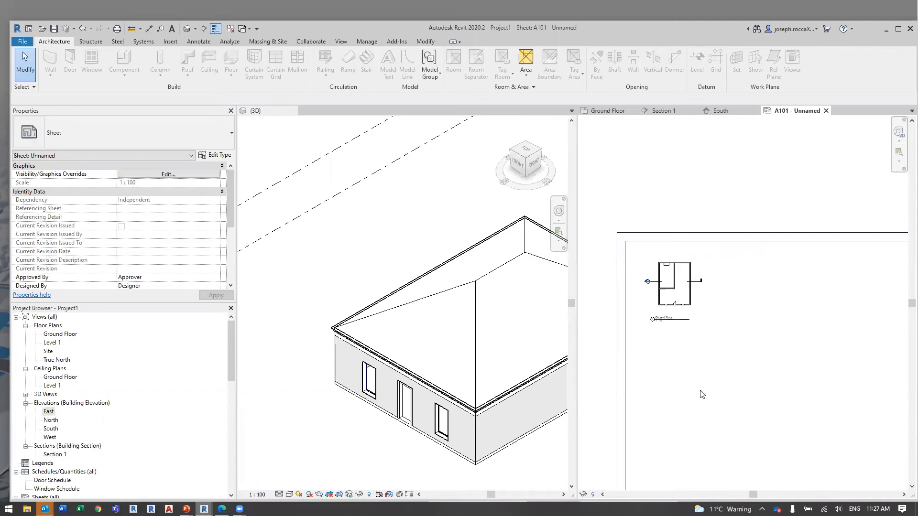
middle_drag(701, 394, 680, 337)
click(52, 411)
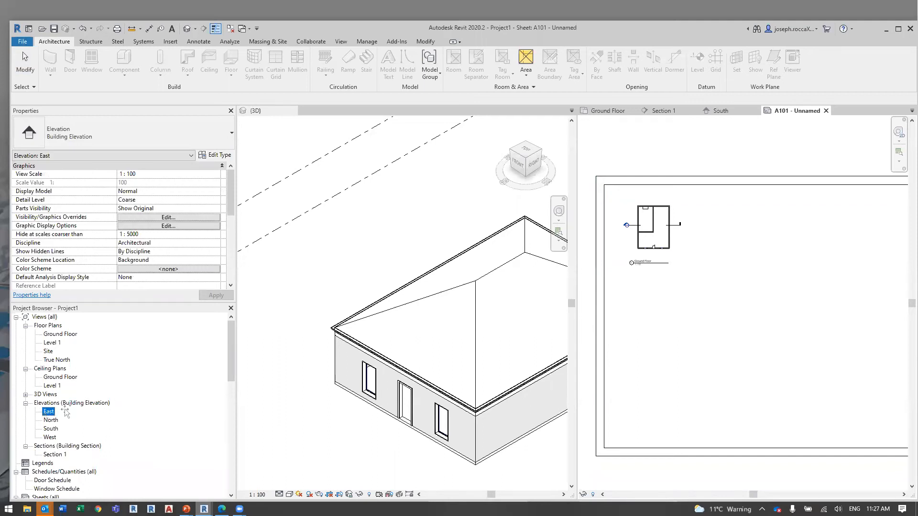
drag(793, 249, 791, 248)
click(771, 229)
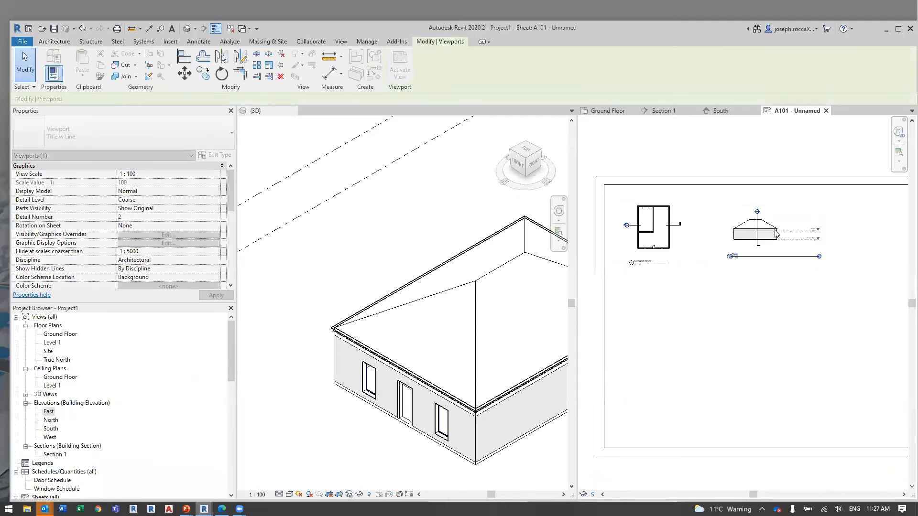
Save the current orientation of the default 3D view and lock it under the name 3D View.
click(774, 300)
scroll(768, 277, up, 2)
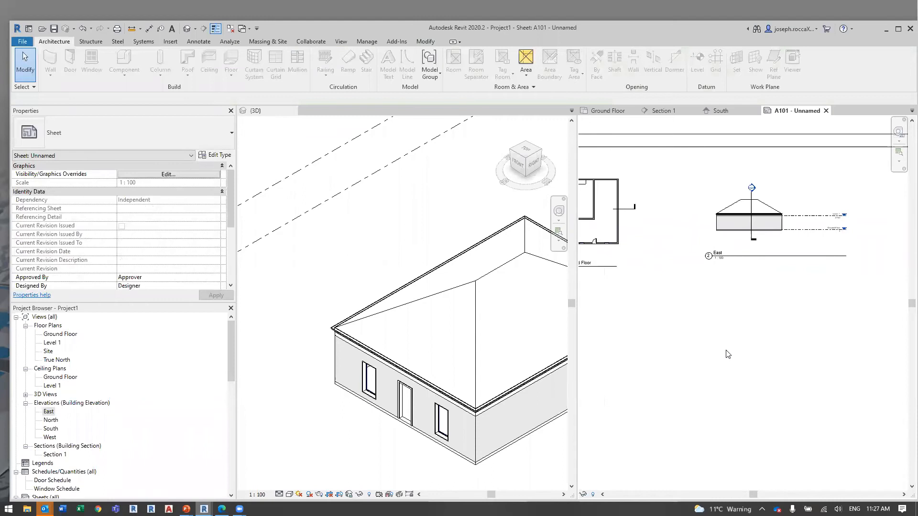
scroll(728, 354, down, 2)
scroll(665, 386, down, 1)
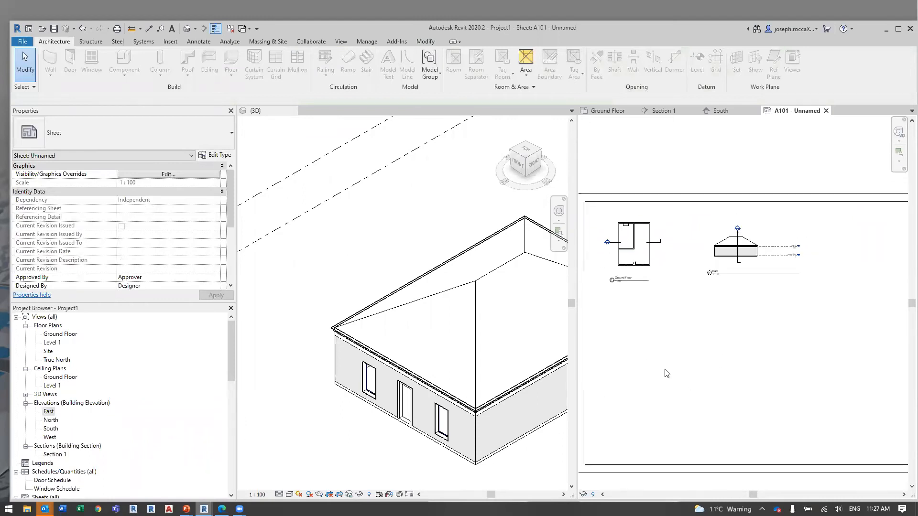
middle_drag(498, 368, 453, 325)
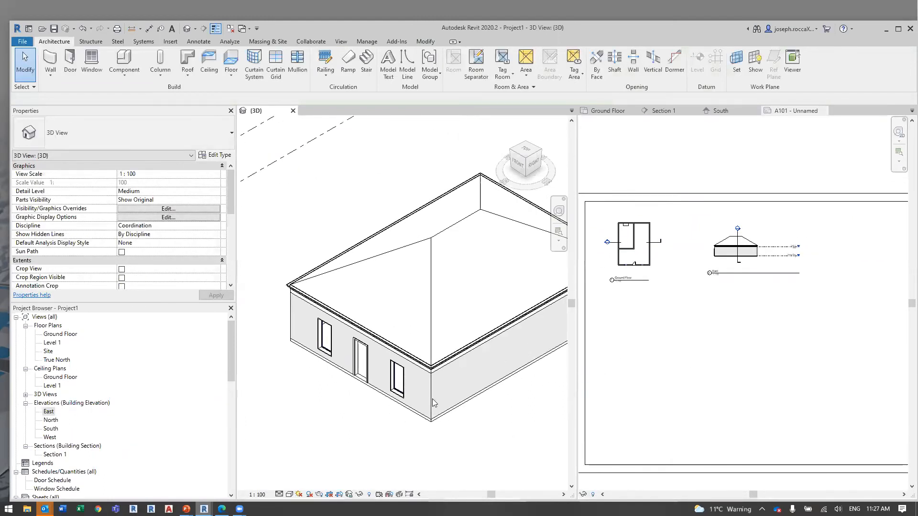
click(352, 499)
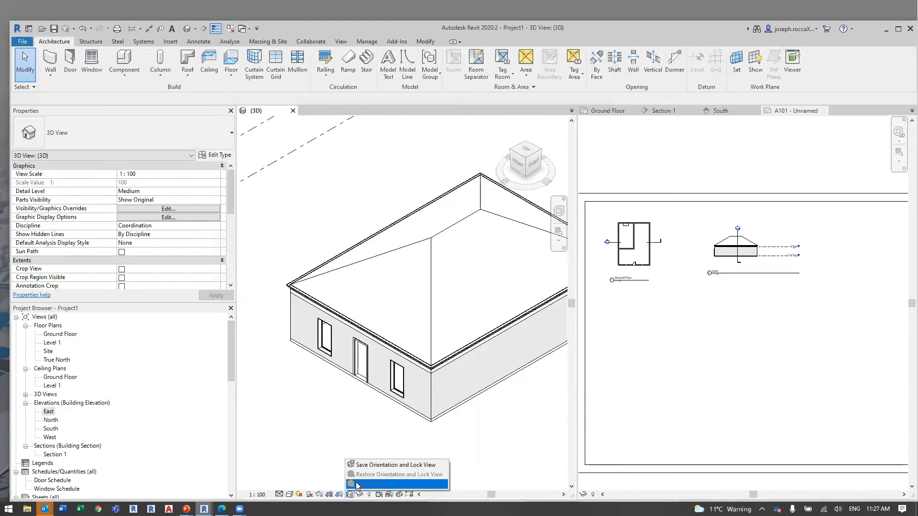
click(382, 464)
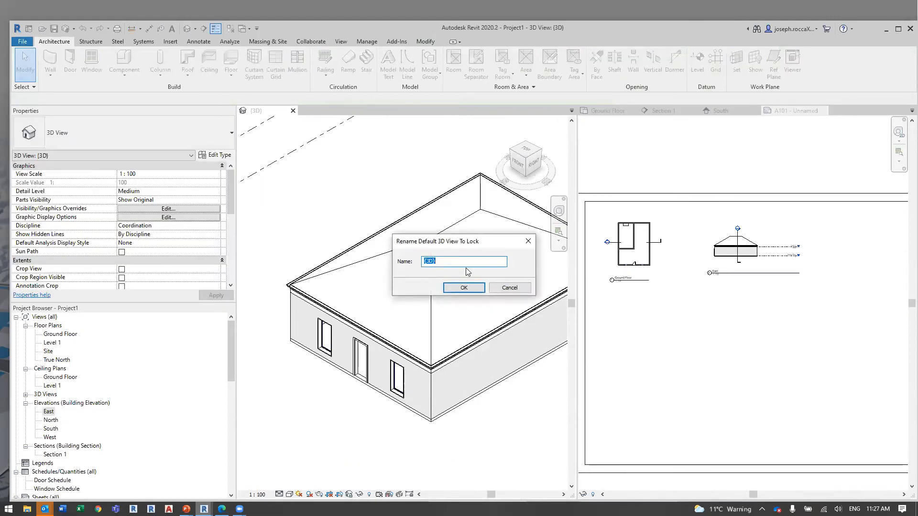
text(3D View)
key(Return)
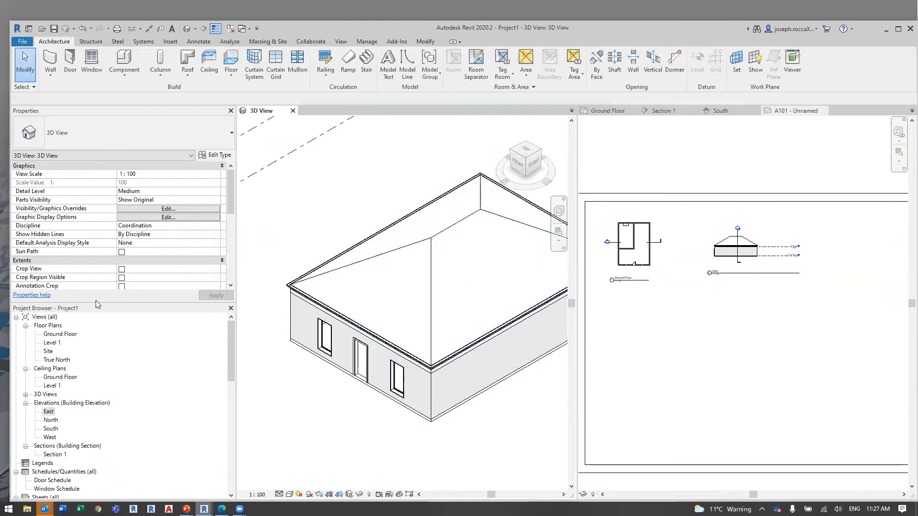
Place the locked 3D View on sheet A101 below the East elevation.
scroll(87, 429, down, 2)
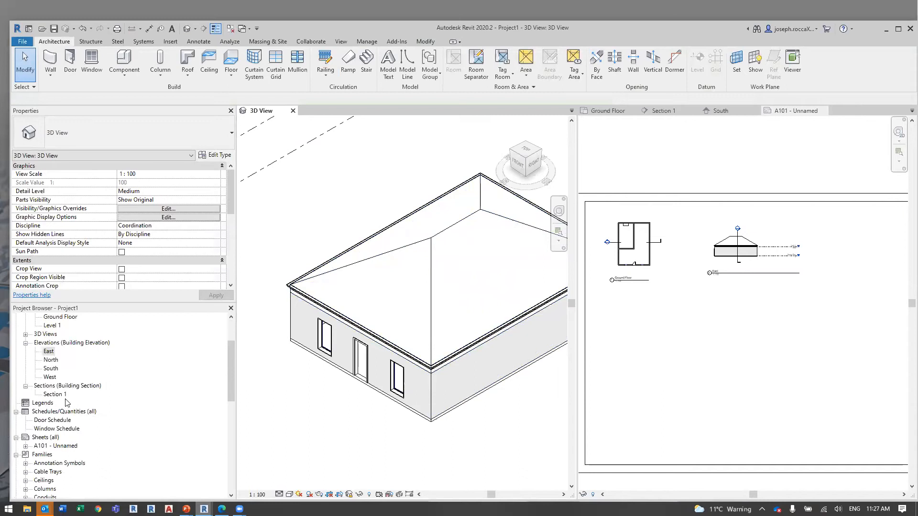
scroll(70, 398, up, 2)
click(26, 377)
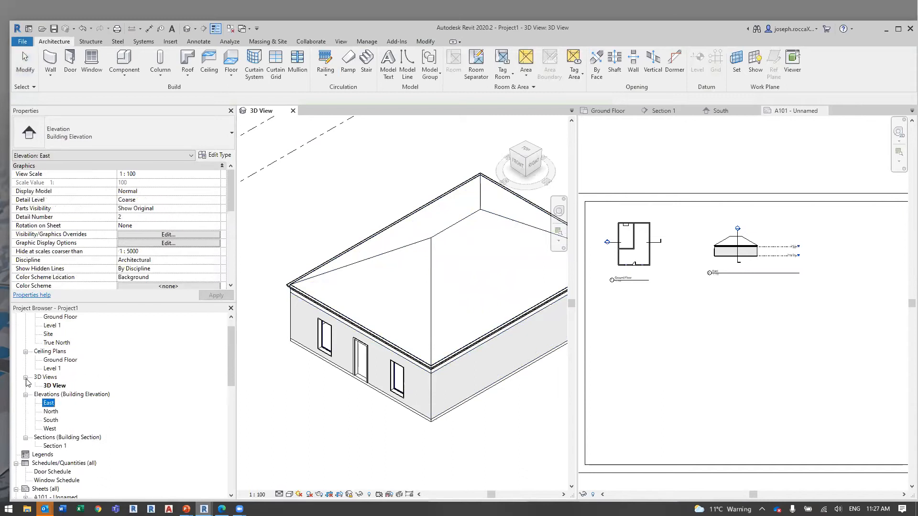
click(292, 374)
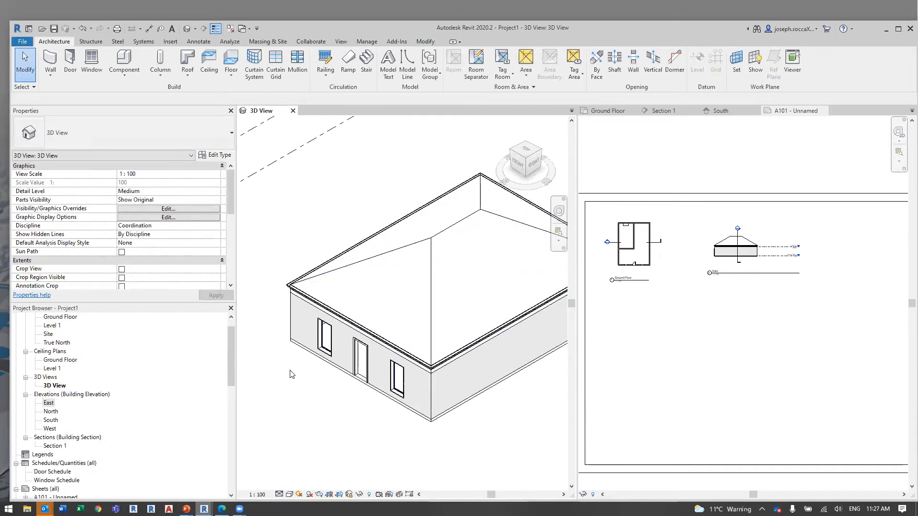
drag(71, 387, 765, 375)
click(764, 374)
click(869, 391)
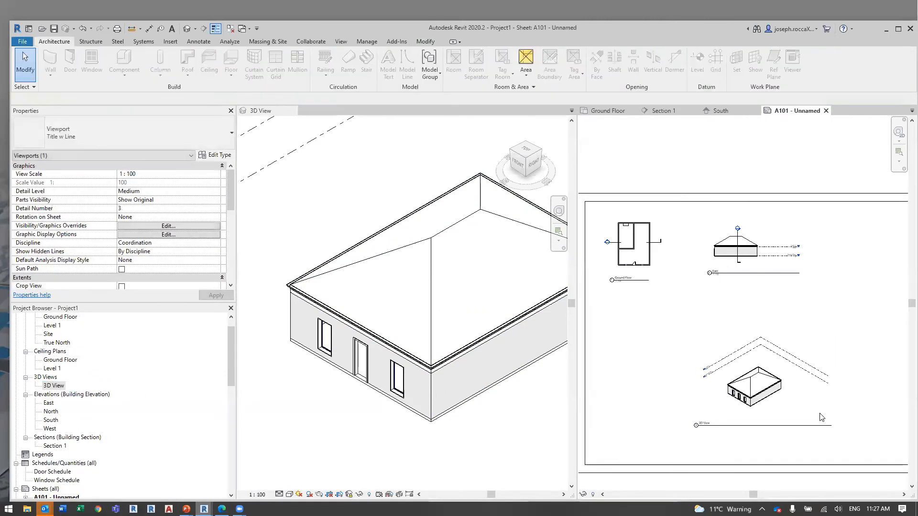
Move the 3D View viewport up closer to the East elevation and inspect the placed view.
scroll(851, 430, up, 3)
middle_drag(745, 357, 790, 395)
drag(780, 378, 766, 342)
click(790, 464)
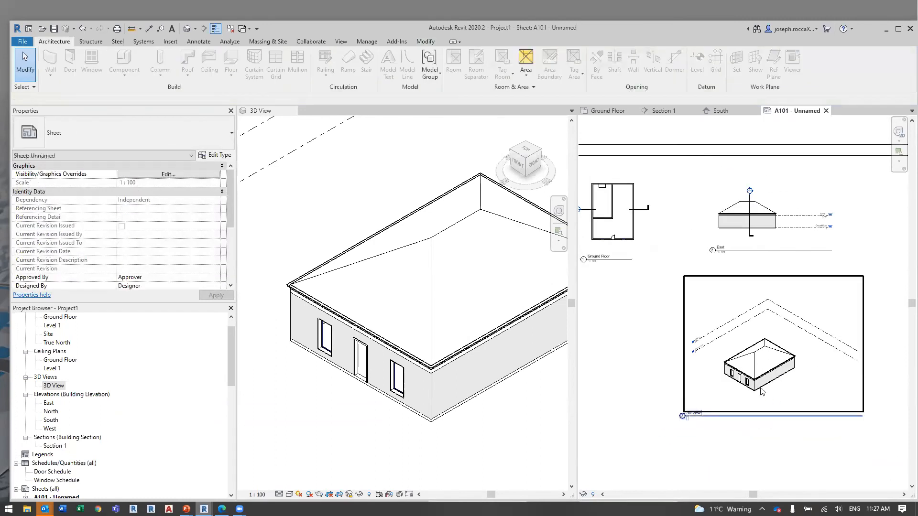
scroll(763, 388, up, 3)
middle_drag(597, 231, 701, 343)
middle_drag(754, 392, 602, 319)
scroll(670, 410, up, 4)
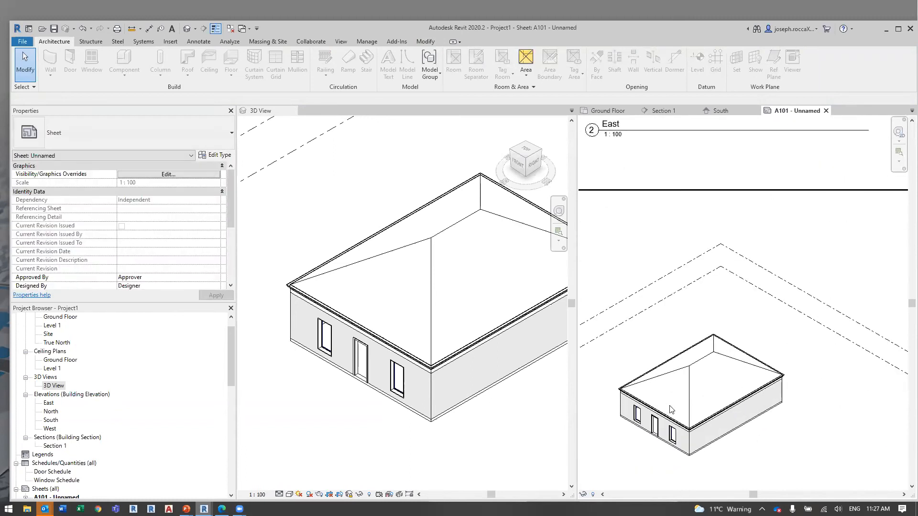
Switch to the rac_basic_sample_project with design options window, cancel the save reminder, and open its default 3D view.
mouse_move(204, 508)
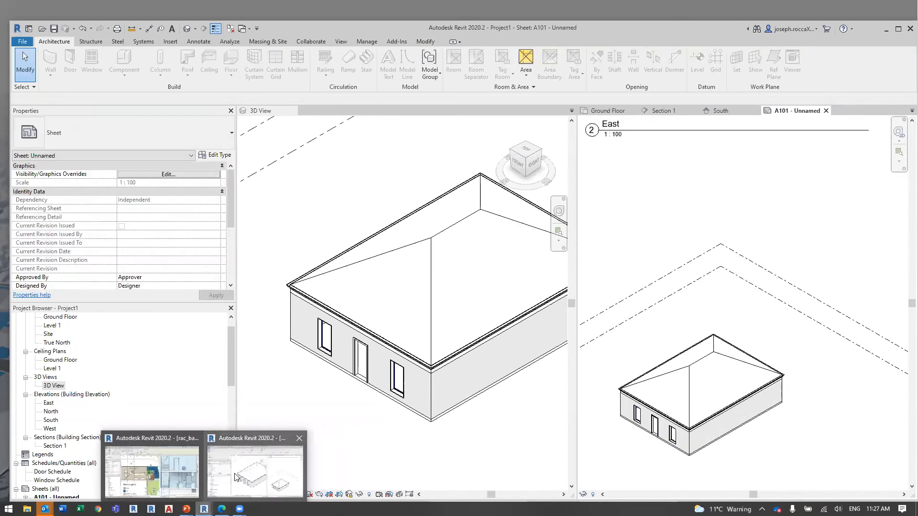
click(158, 475)
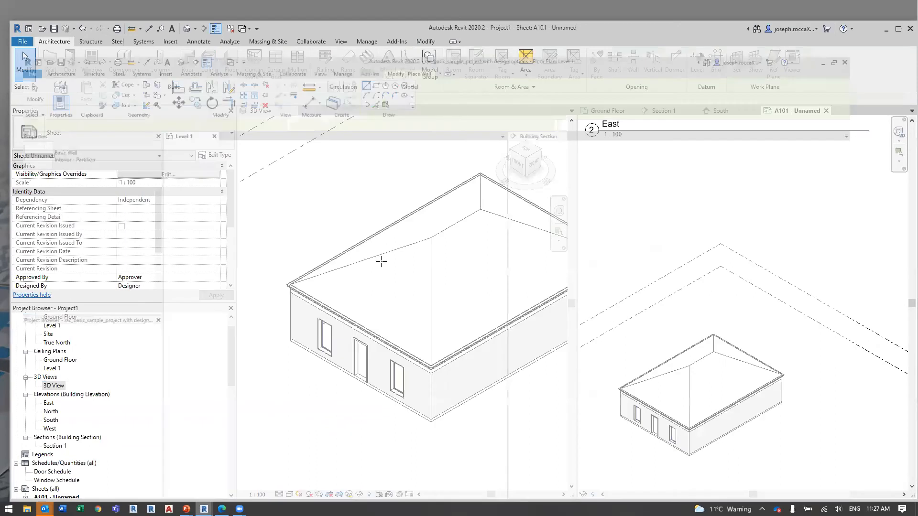
scroll(388, 262, down, 5)
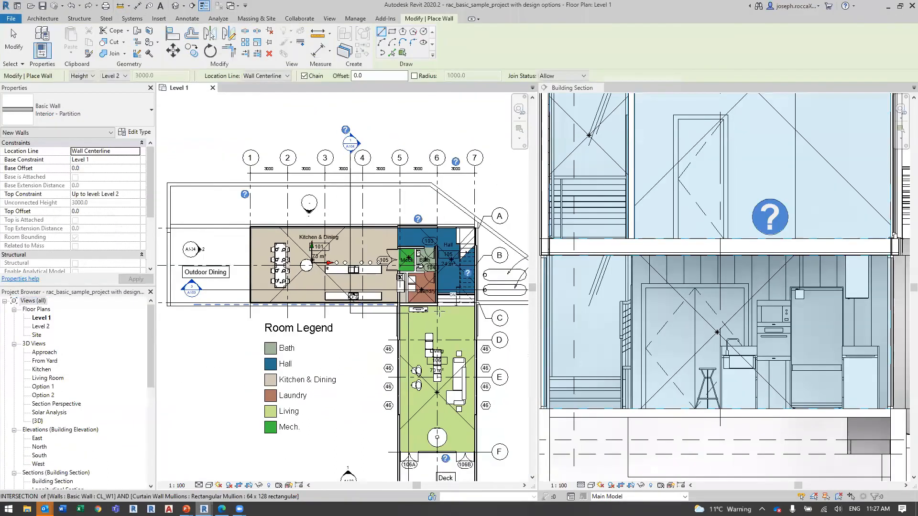
middle_drag(497, 268, 502, 254)
scroll(415, 244, down, 2)
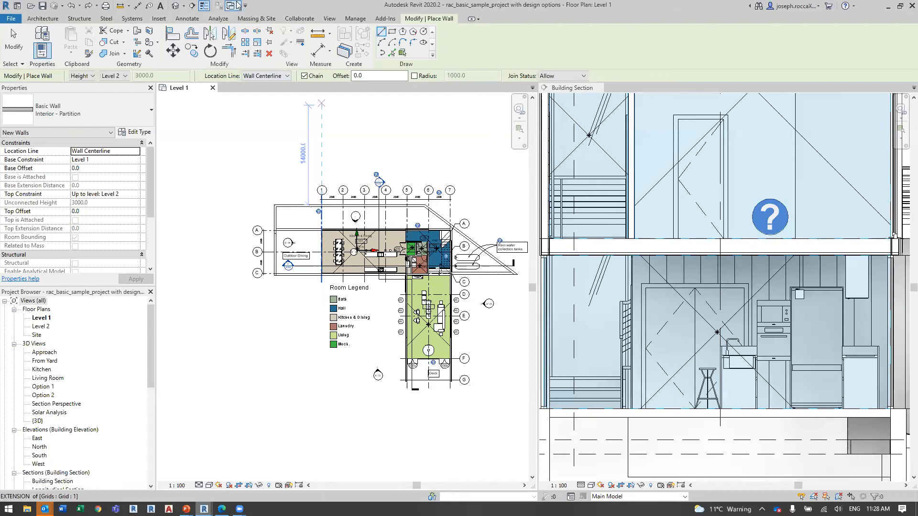
drag(329, 17, 330, 74)
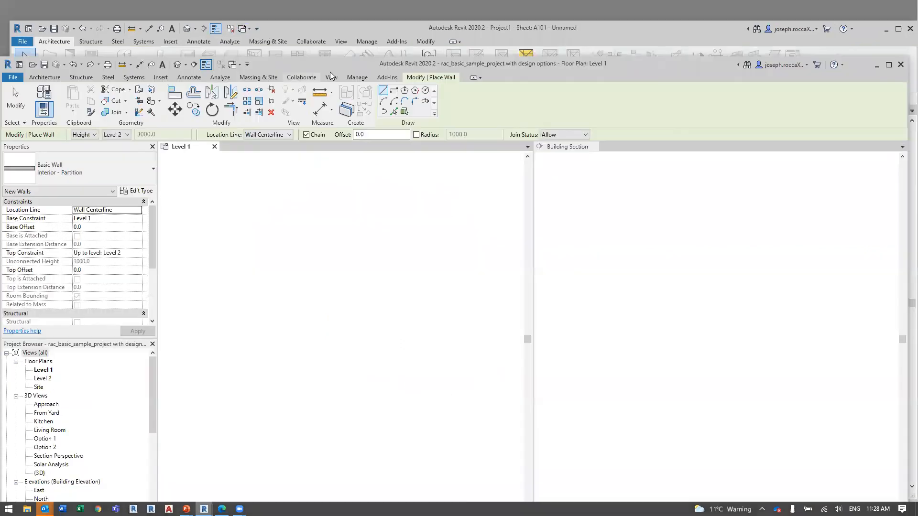
click(331, 75)
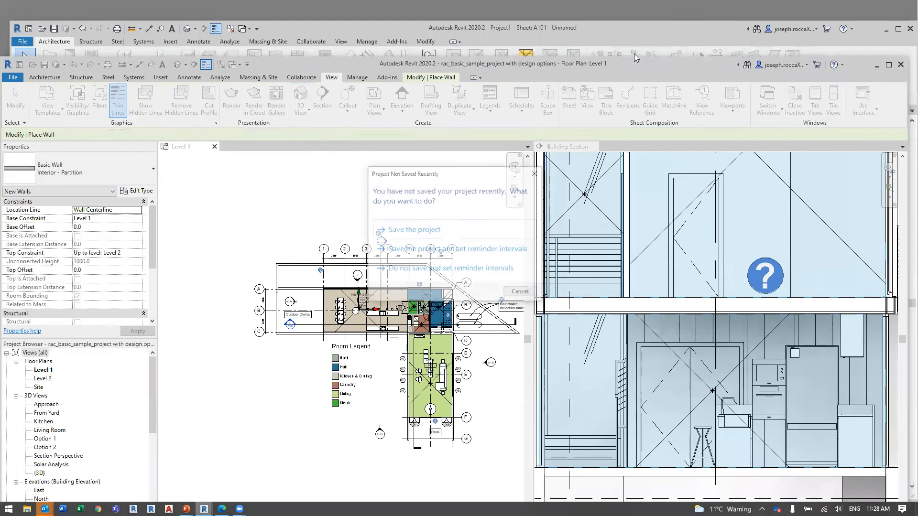
click(532, 290)
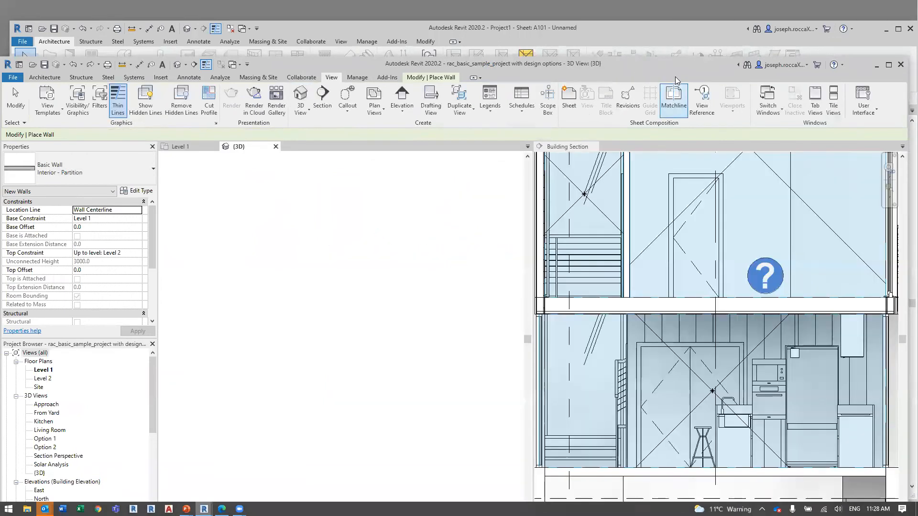
double_click(680, 60)
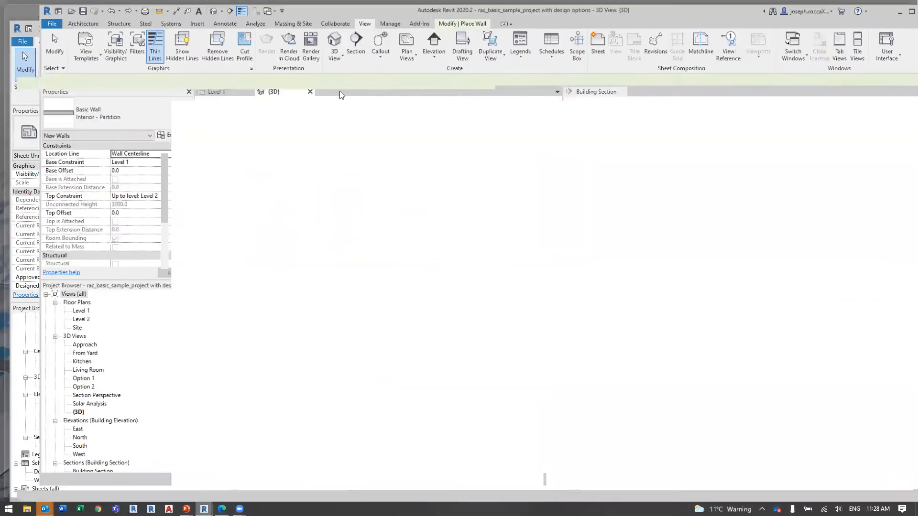
Leave the wall command and examine the sample house's exterior from several sides in the 3D view.
scroll(362, 289, up, 3)
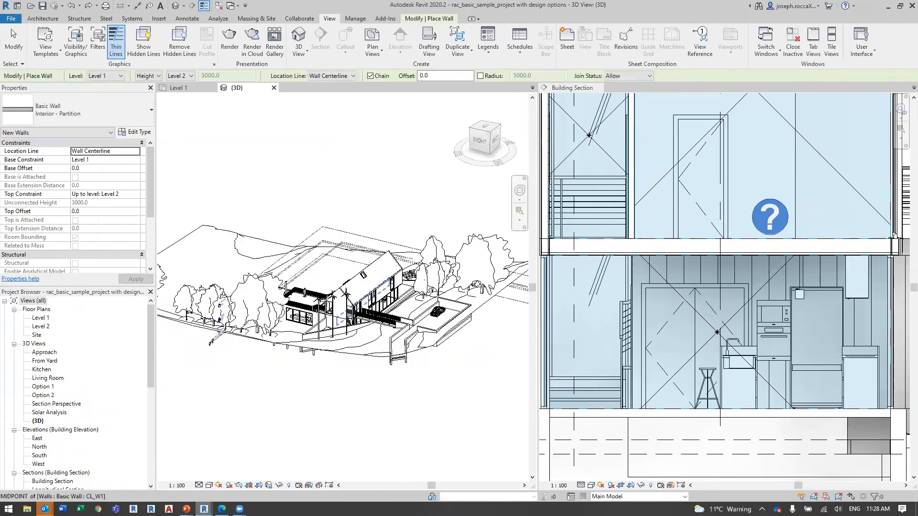
scroll(366, 289, up, 3)
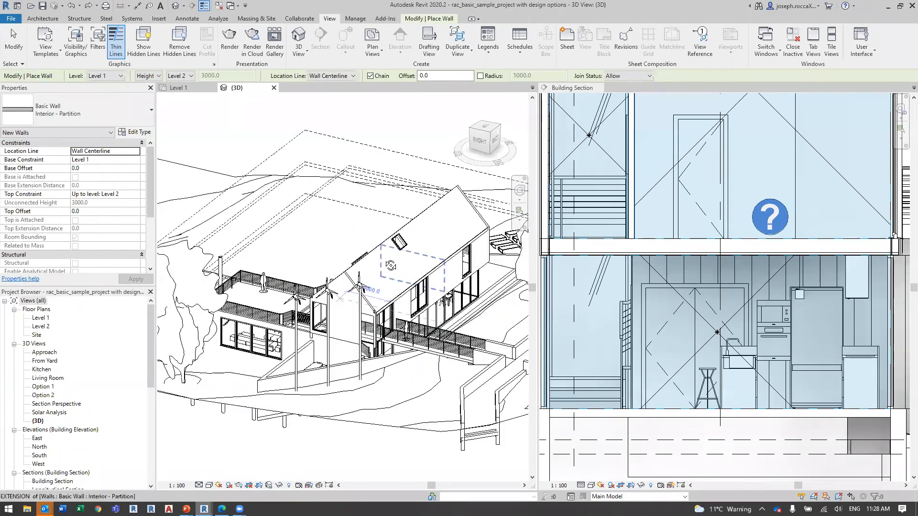
key(Escape)
key(Escape)
scroll(366, 289, up, 2)
shift+middle_drag(365, 282, 365, 239)
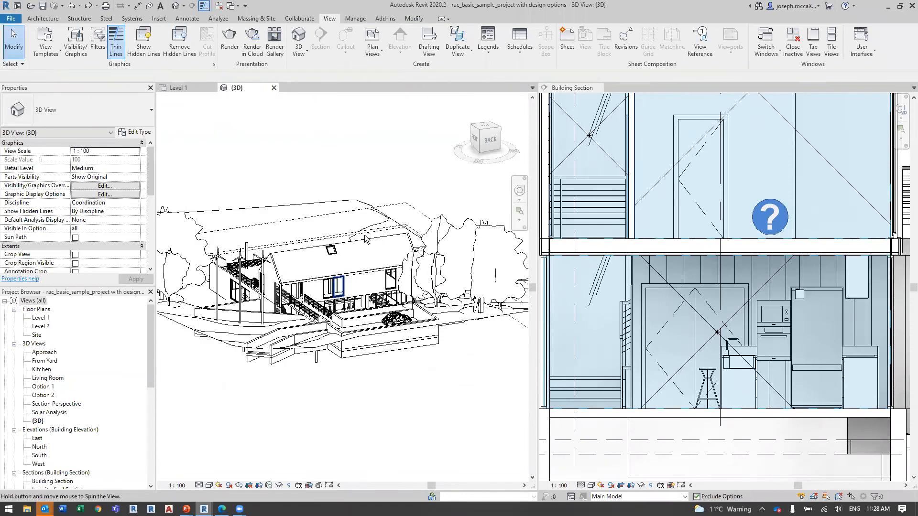
scroll(361, 252, up, 3)
shift+middle_drag(292, 253, 309, 206)
scroll(353, 264, up, 1)
shift+middle_drag(418, 265, 368, 311)
shift+middle_drag(424, 283, 326, 299)
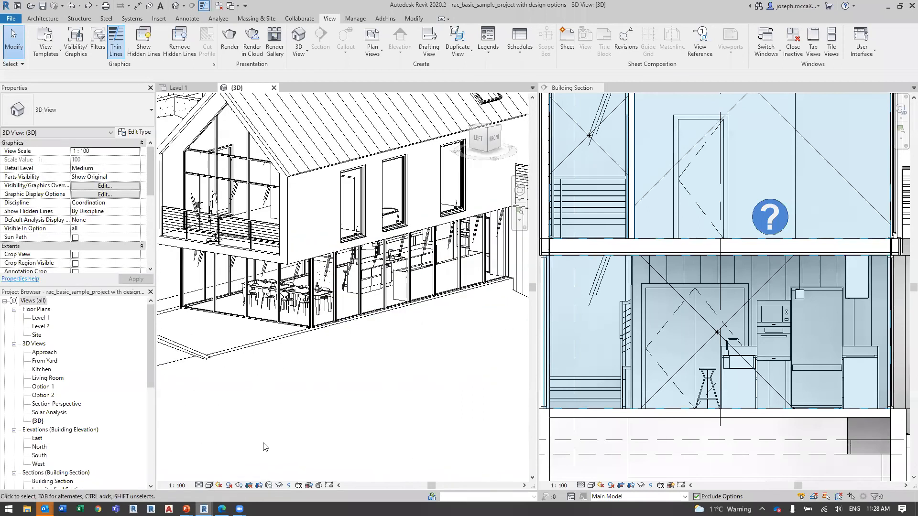
Set the visual style of the sample house's 3D view to Realistic.
click(209, 486)
click(234, 456)
scroll(395, 196, down, 2)
shift+middle_drag(395, 196, 336, 397)
middle_drag(385, 234, 393, 284)
click(210, 485)
click(231, 465)
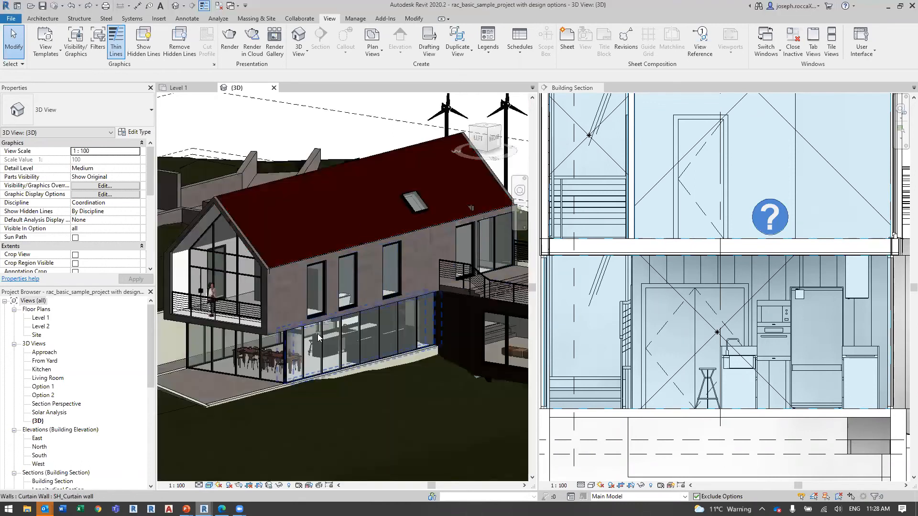
Examine the realistic house model up close, including the ground-floor interior, the balcony with the standing figure, and the trees.
scroll(316, 340, up, 2)
middle_drag(299, 287, 303, 294)
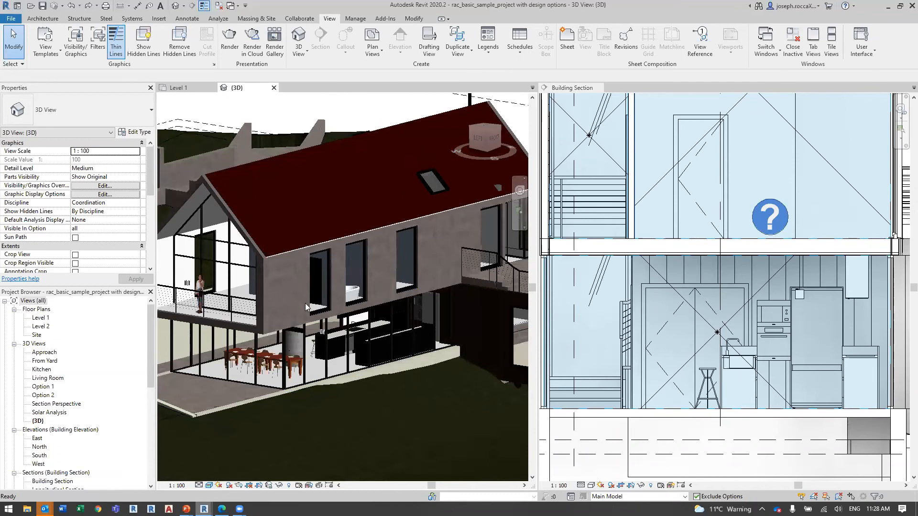
scroll(320, 168, up, 5)
scroll(338, 325, up, 3)
scroll(341, 318, down, 4)
middle_drag(244, 342, 321, 305)
scroll(276, 367, down, 4)
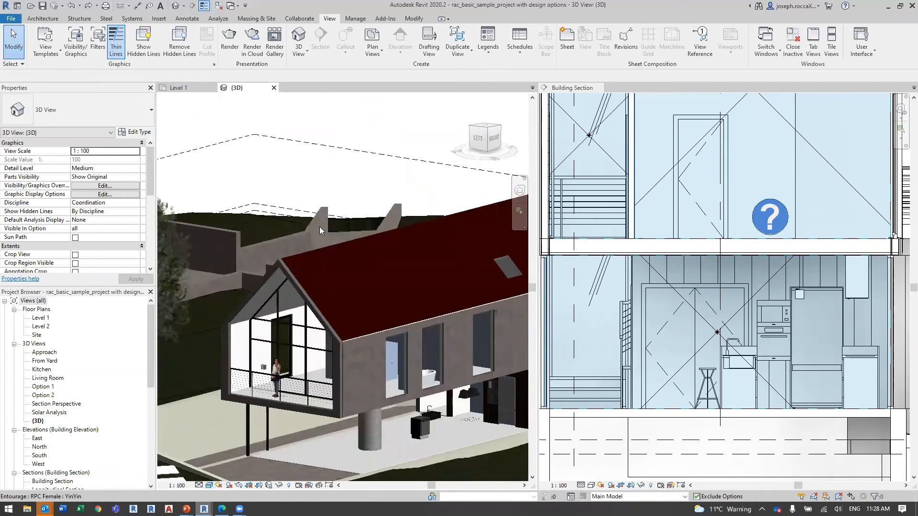
scroll(358, 259, up, 5)
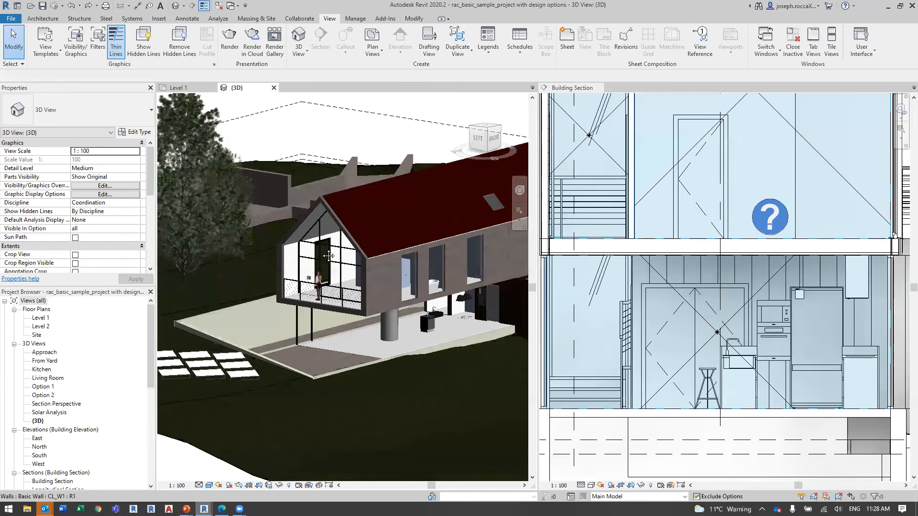
scroll(358, 259, up, 4)
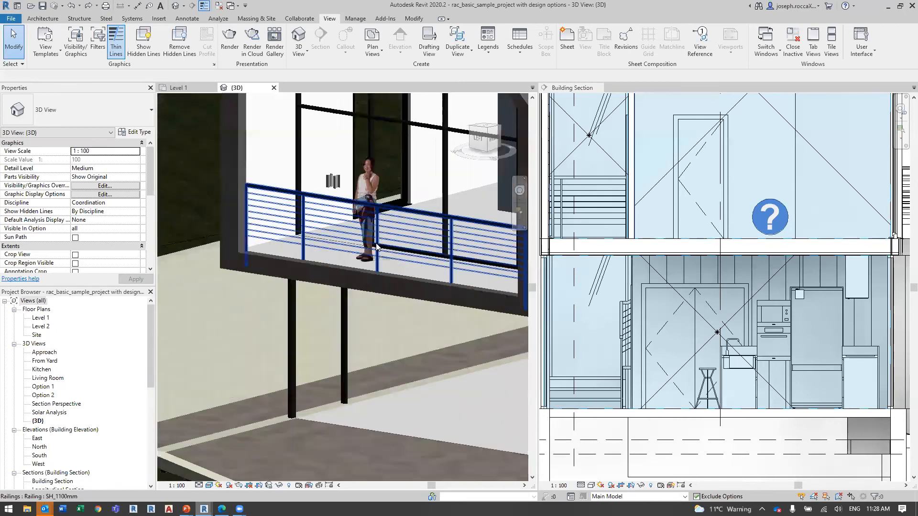
scroll(266, 237, up, 6)
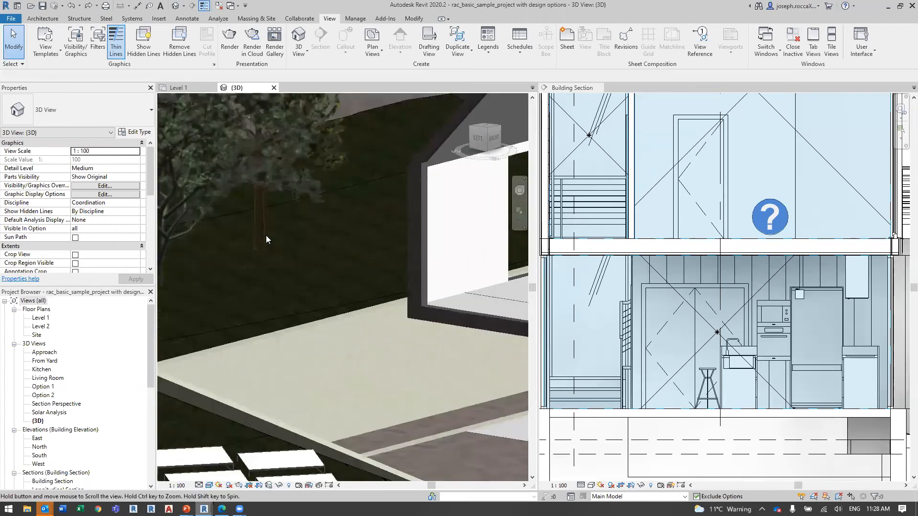
scroll(266, 237, down, 5)
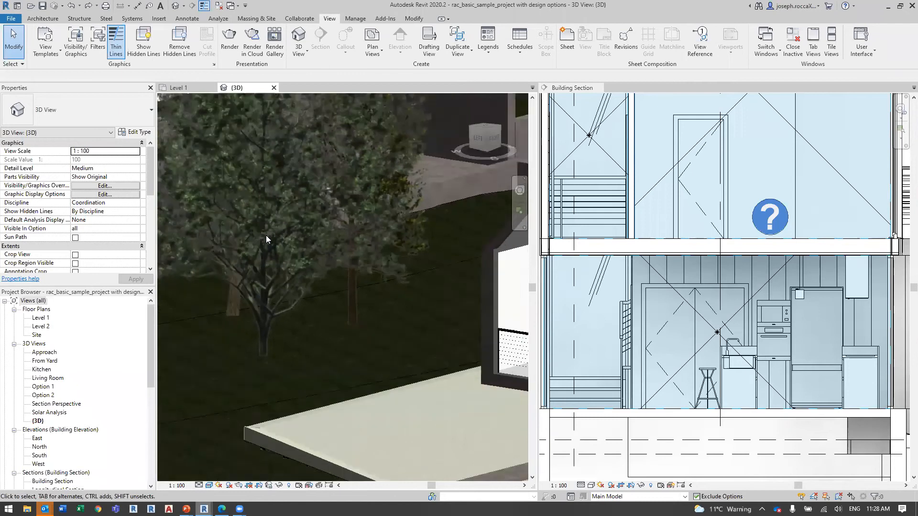
middle_drag(408, 233, 266, 236)
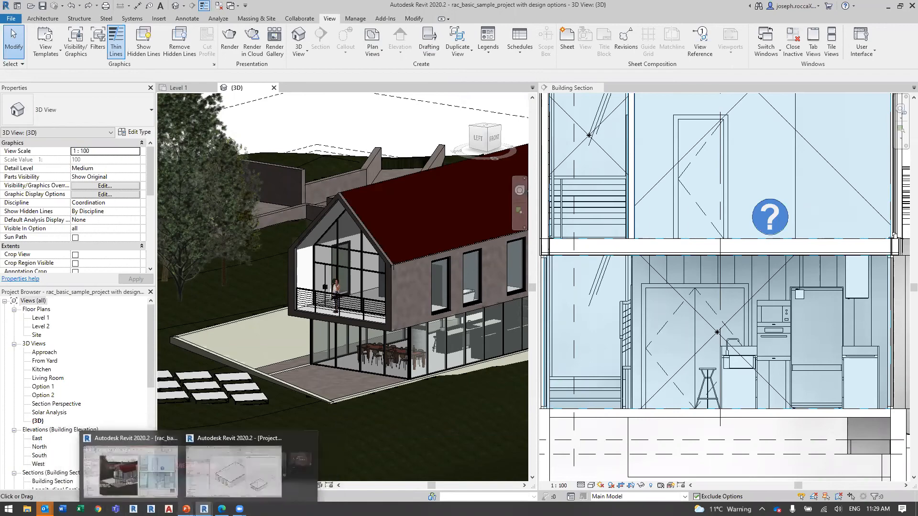
Switch to the PowerPoint slide show and advance from the Live Demonstration slide to the upcoming webinars slide.
mouse_move(186, 510)
click(268, 474)
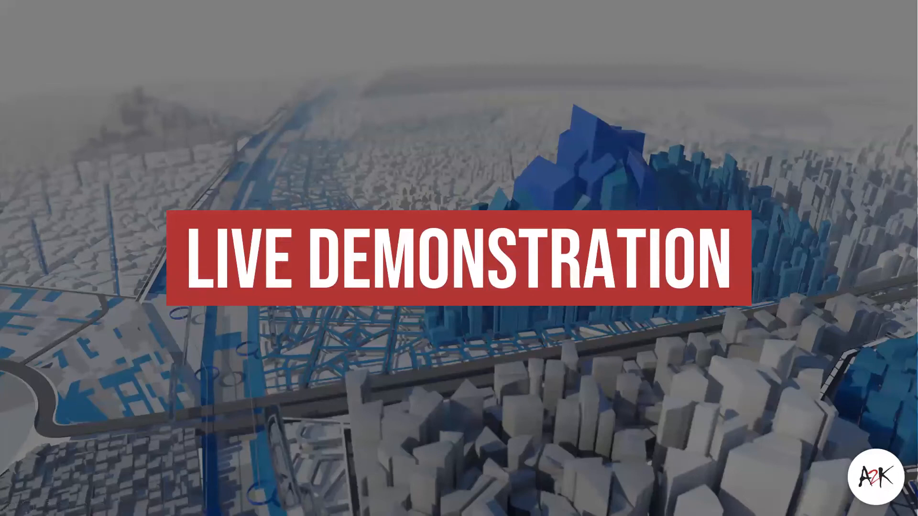
key(Right)
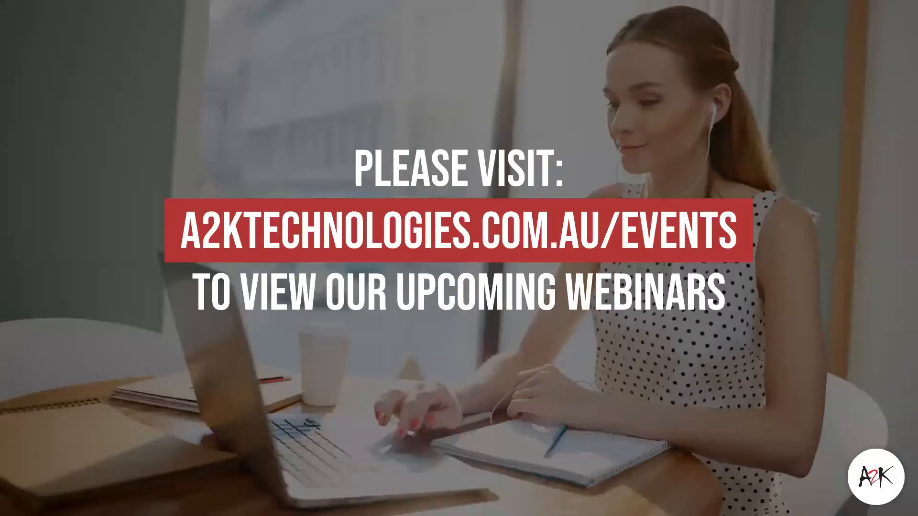